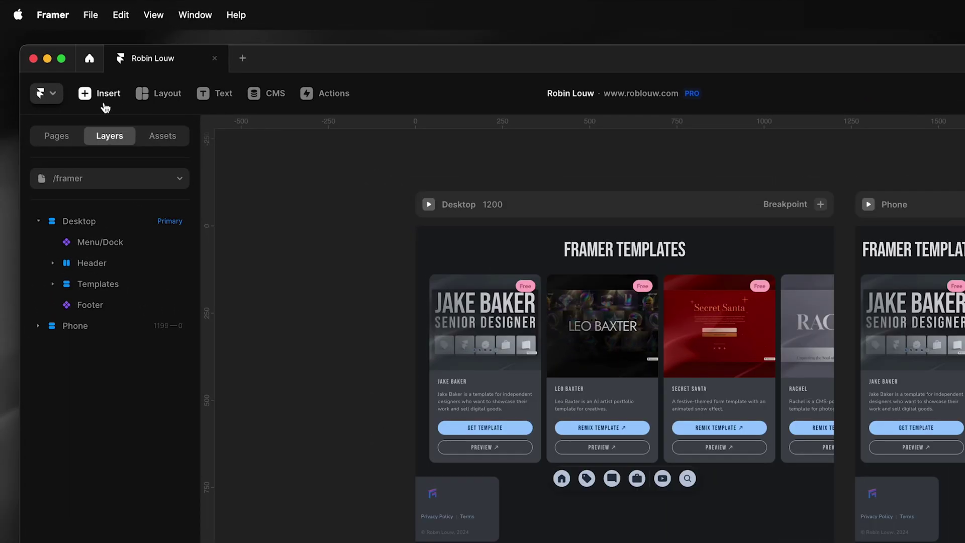
# Step: Pick the Cookie Banner from the Insert library's Interactive elements to place on the canvas
pyautogui.click(103, 100)
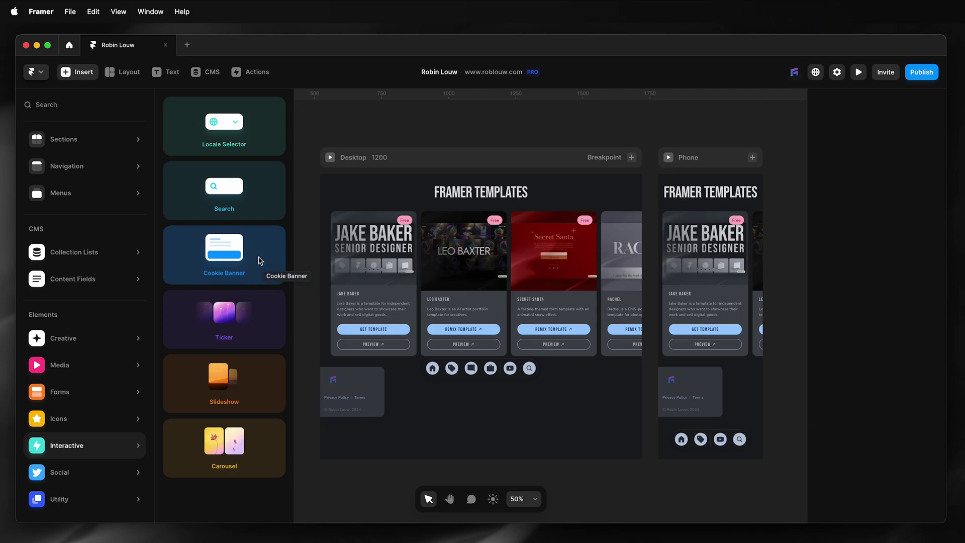
pyautogui.click(224, 257)
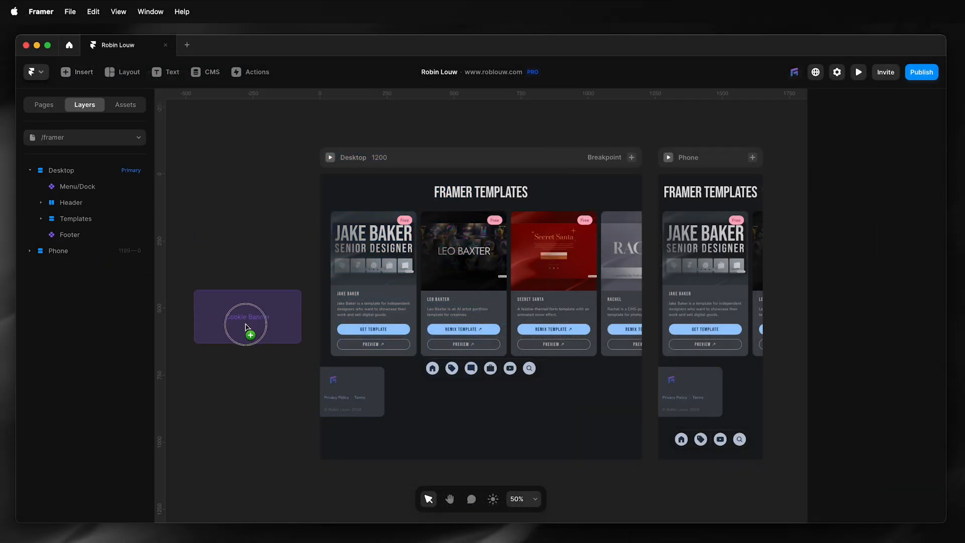
# Step: Try the Cookie Banner beside and over the page footer, then delete it and select the Footer
pyautogui.moveTo(248, 262); pyautogui.dragTo(243, 341)
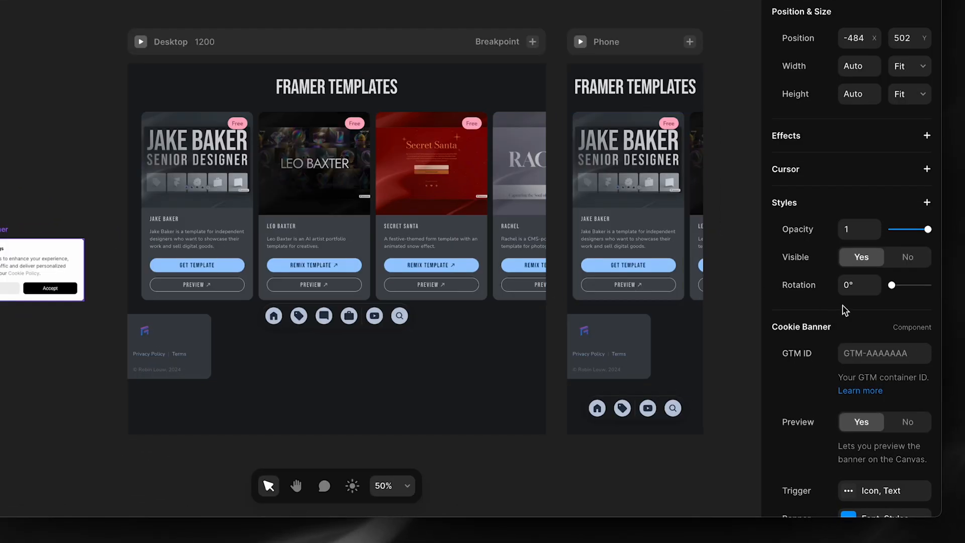
pyautogui.scroll(-3, 864, 285)
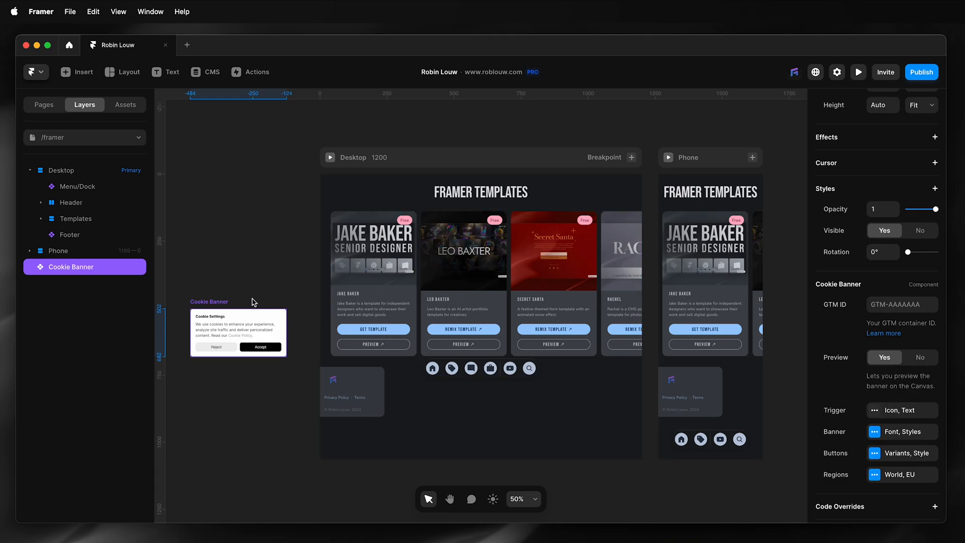
pyautogui.moveTo(213, 303); pyautogui.dragTo(321, 344)
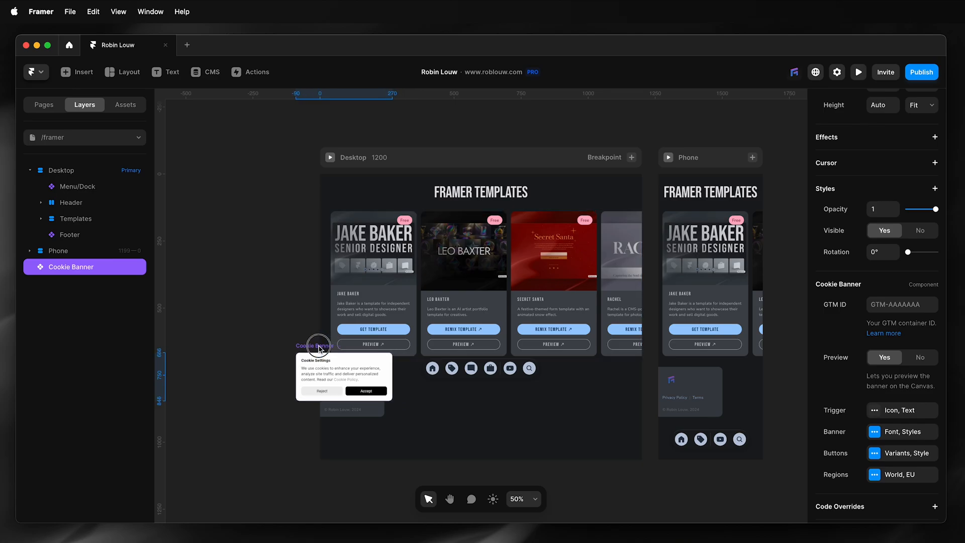
pyautogui.moveTo(320, 344); pyautogui.dragTo(219, 298)
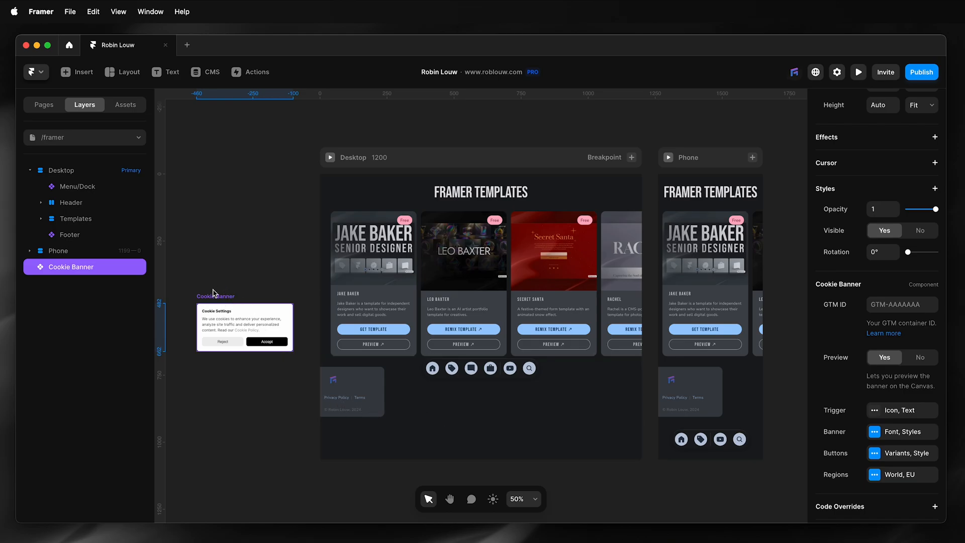
pyautogui.press('Delete')
pyautogui.click(390, 406)
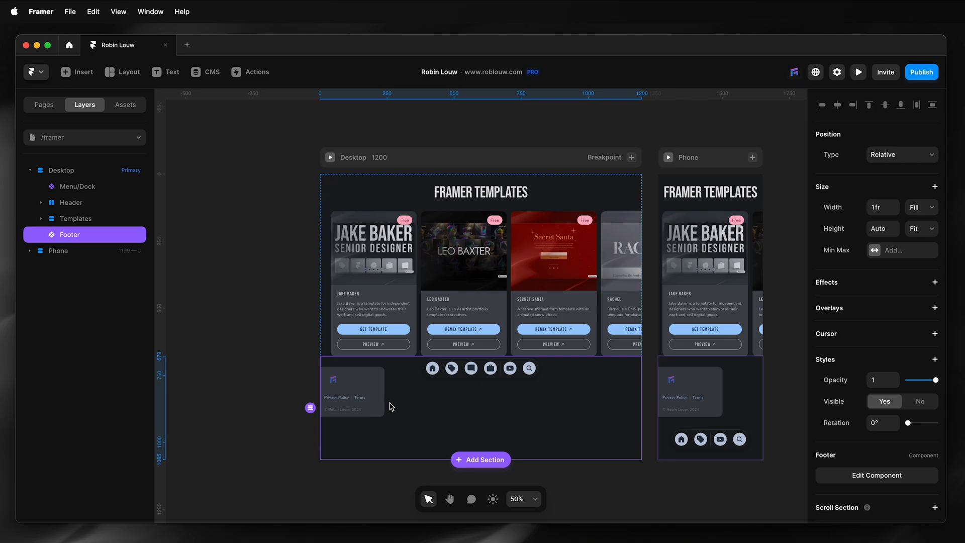
# Step: Edit the Footer component and add a Cookie Banner instance onto its canvas
pyautogui.click(866, 479)
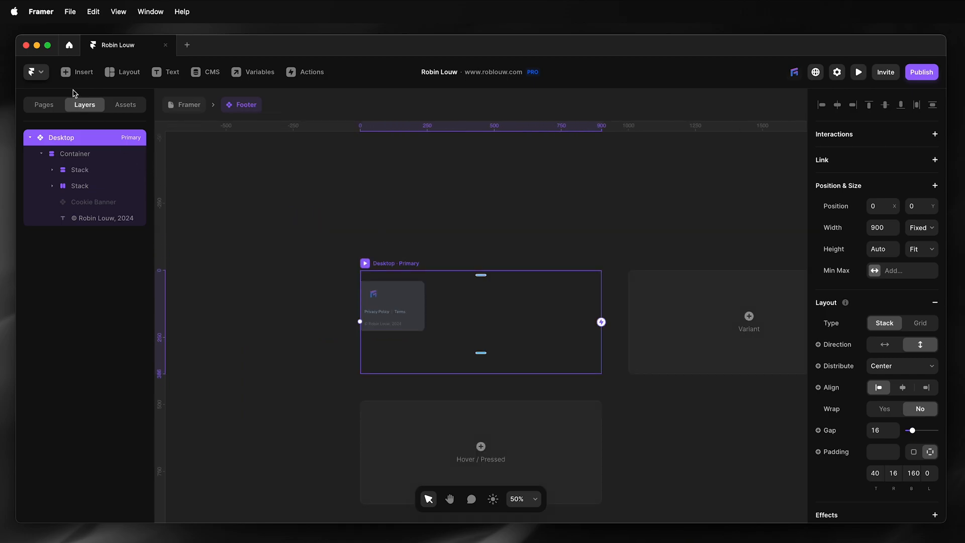
pyautogui.click(76, 72)
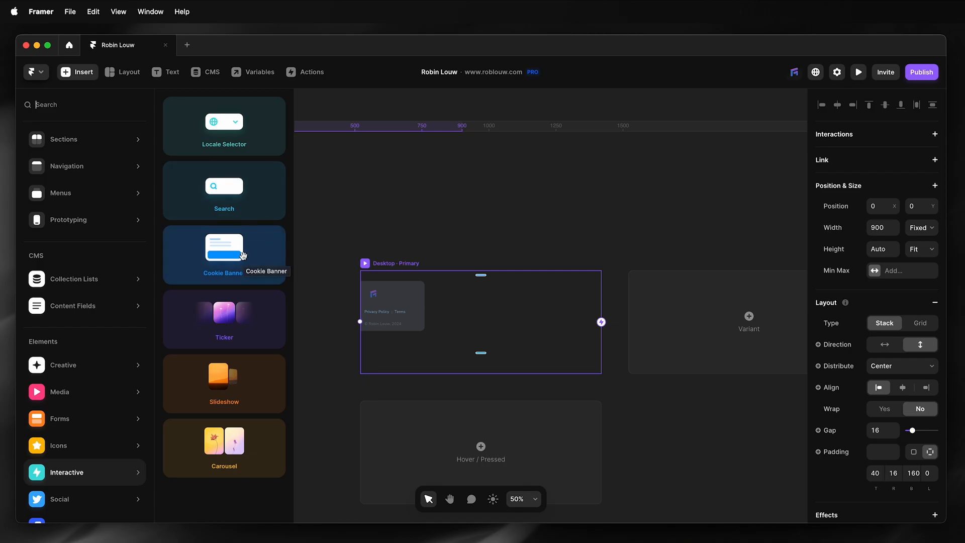
pyautogui.moveTo(242, 255); pyautogui.dragTo(268, 299)
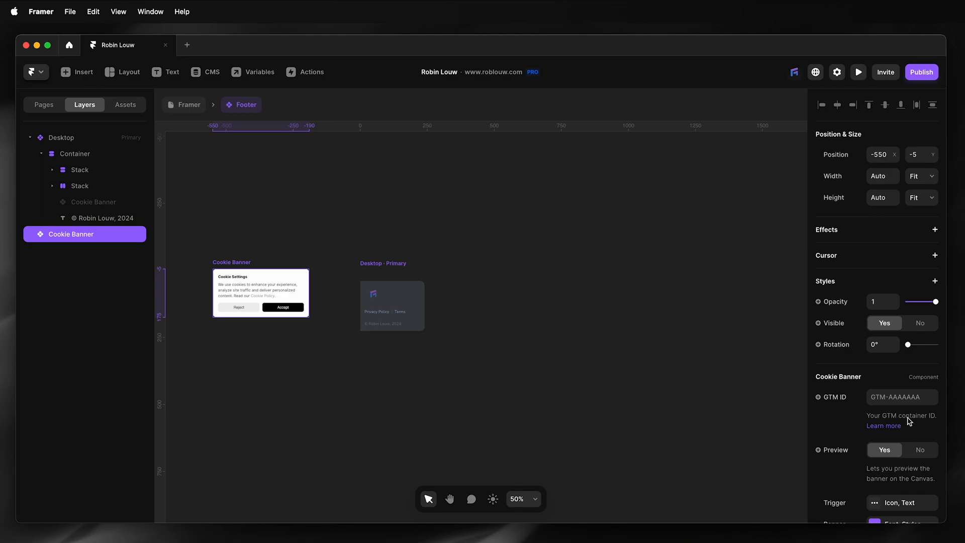
pyautogui.scroll(-3, 909, 421)
pyautogui.scroll(-2, 908, 420)
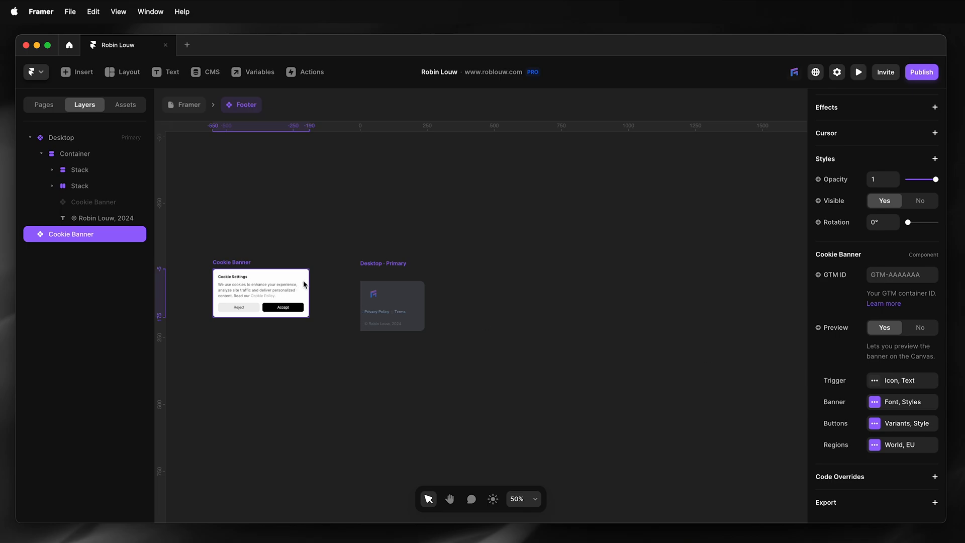
# Step: At 100% zoom, move the Cookie Banner into the footer below the links and turn its preview off
pyautogui.hotkey('shift', '0')
pyautogui.moveTo(278, 390); pyautogui.dragTo(534, 394)
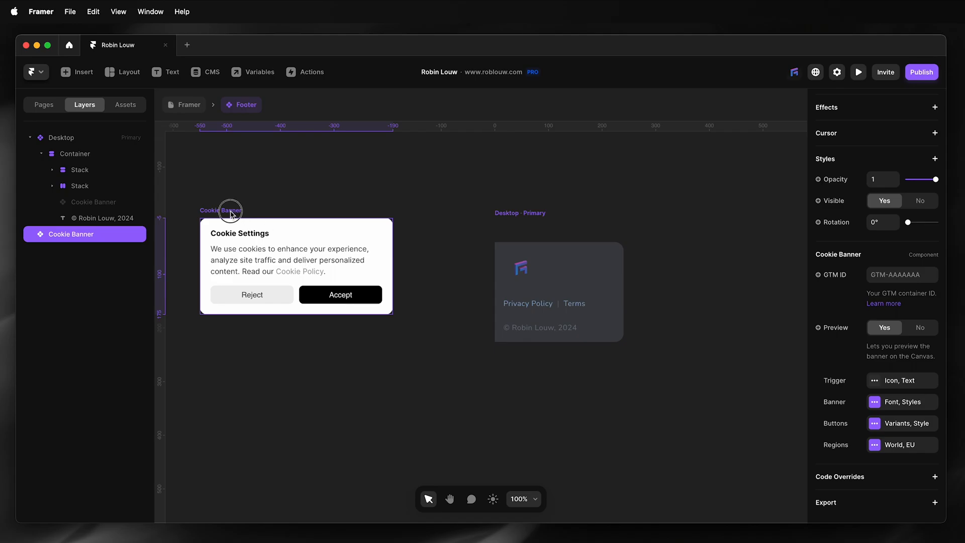
pyautogui.moveTo(226, 212); pyautogui.dragTo(537, 317)
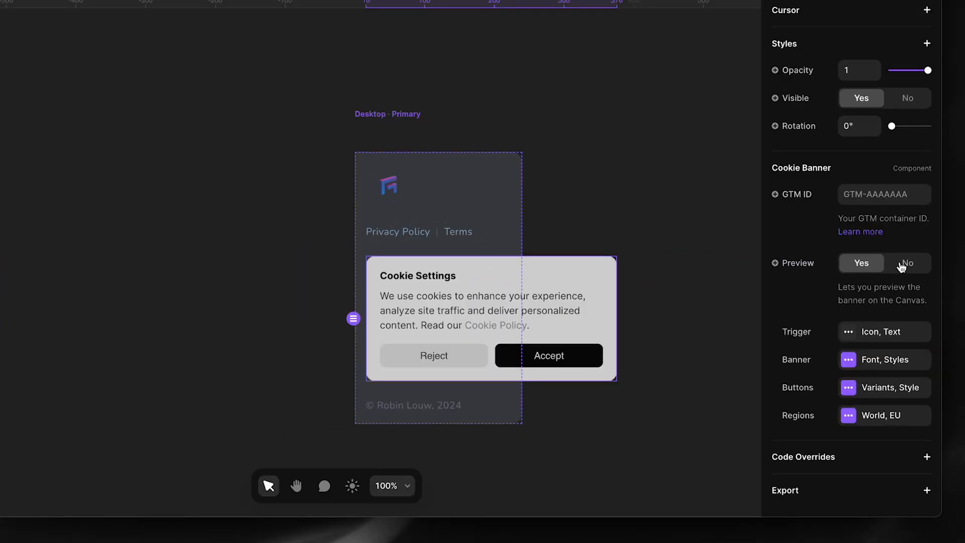
pyautogui.click(920, 328)
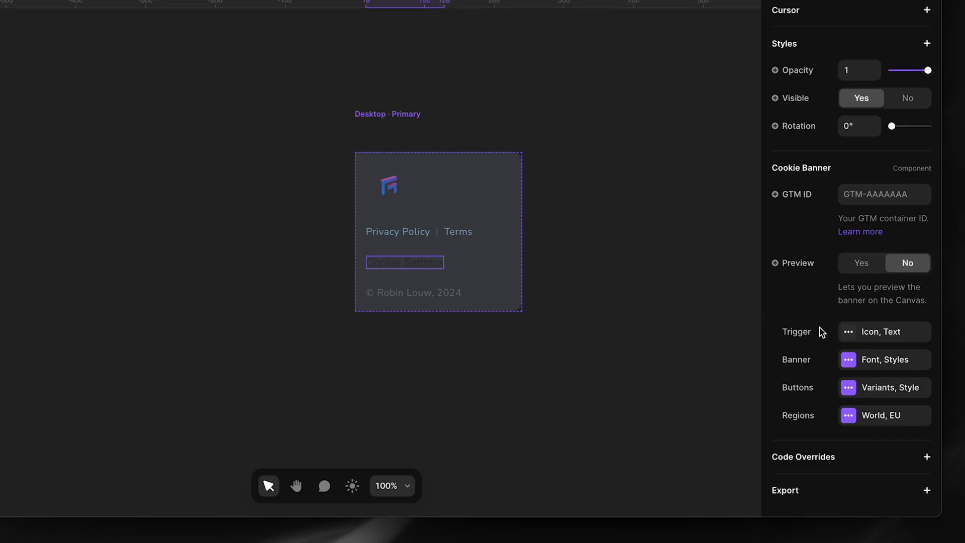
# Step: Colour the banner's trigger text with the Primary style
pyautogui.click(881, 331)
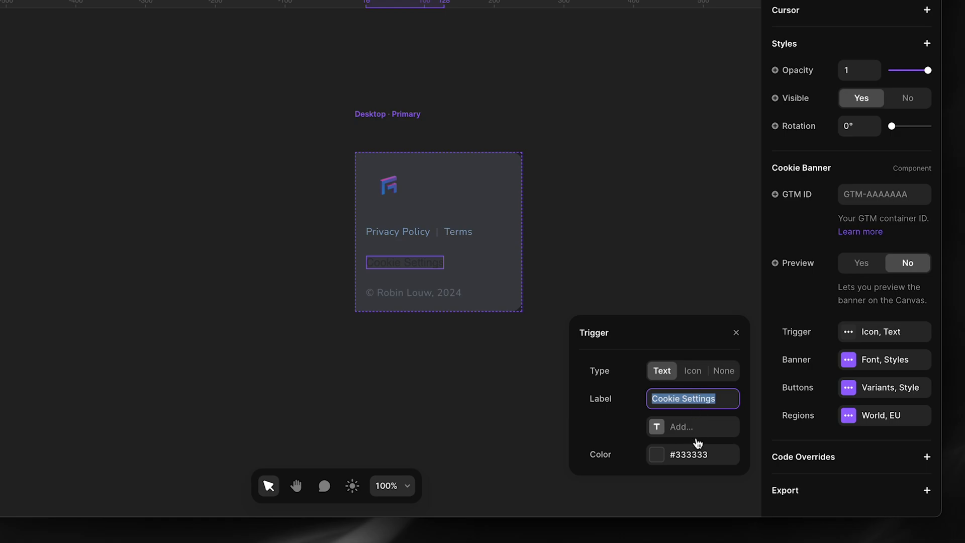
pyautogui.click(692, 454)
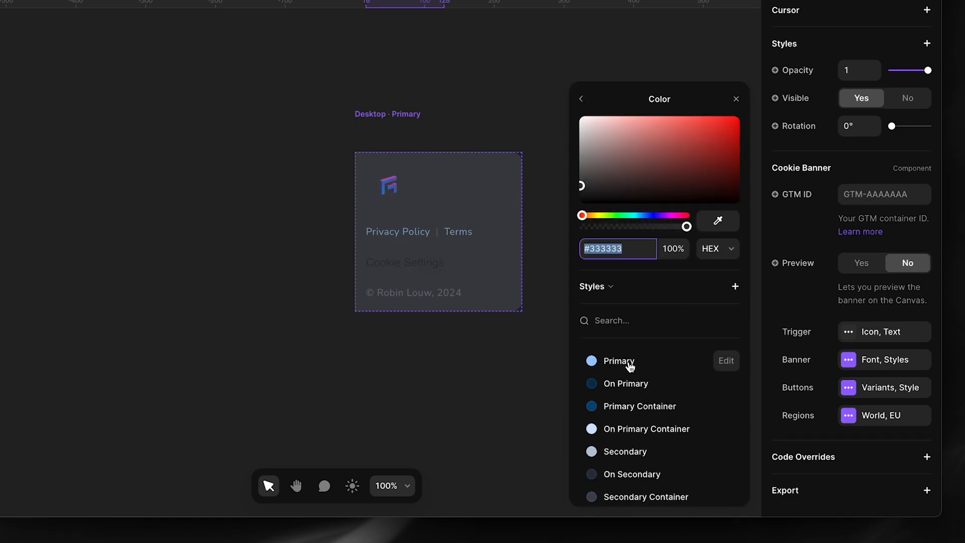
pyautogui.click(619, 360)
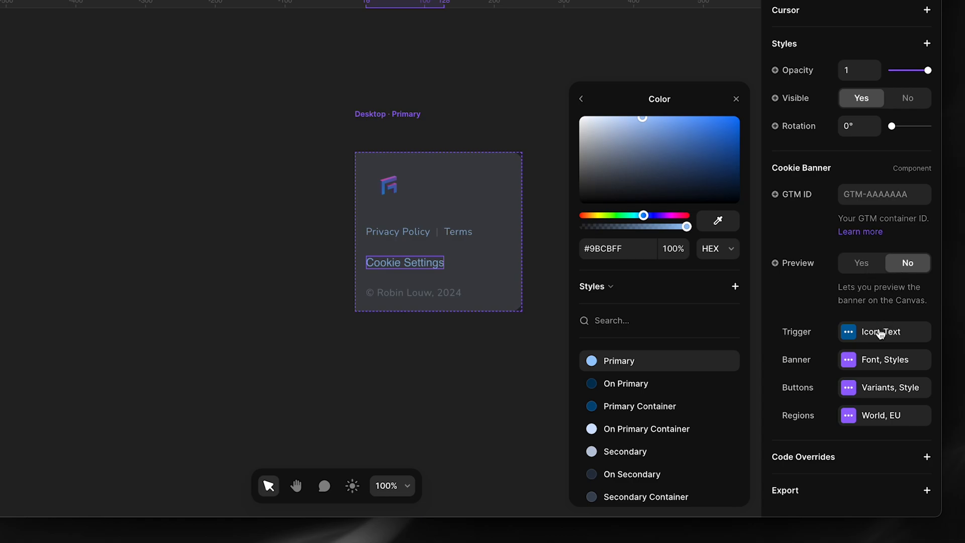
pyautogui.click(580, 99)
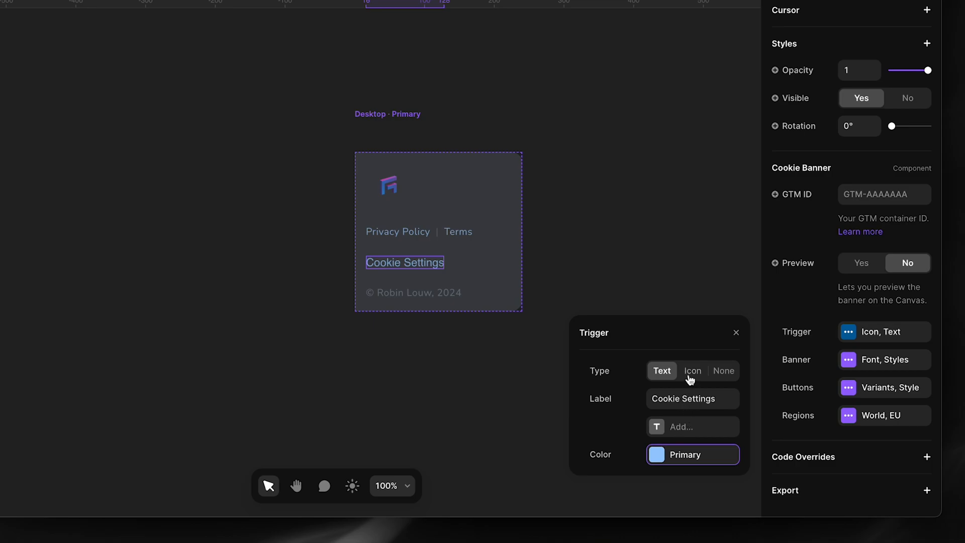
# Step: Try the trigger as an icon and as None, then keep it as a Text link
pyautogui.click(691, 373)
pyautogui.click(374, 263)
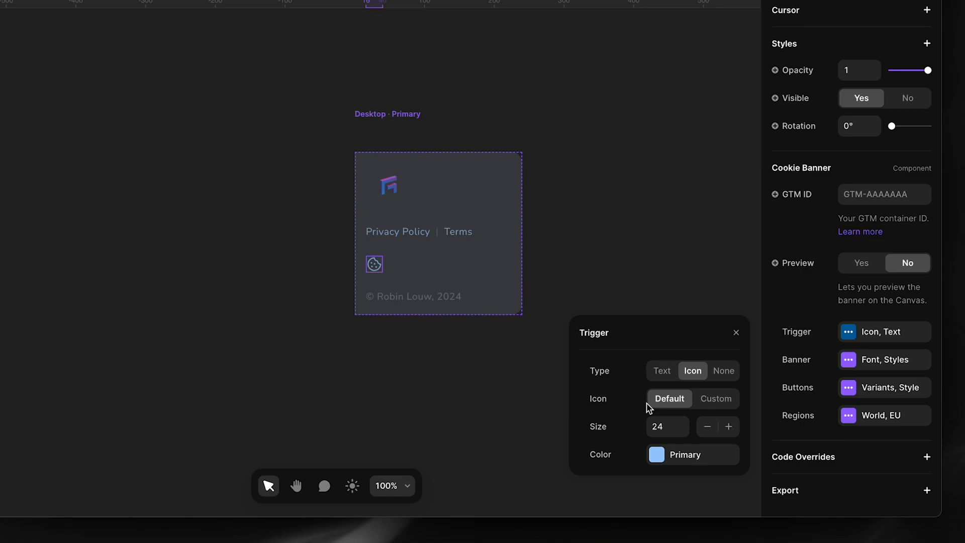
pyautogui.click(723, 371)
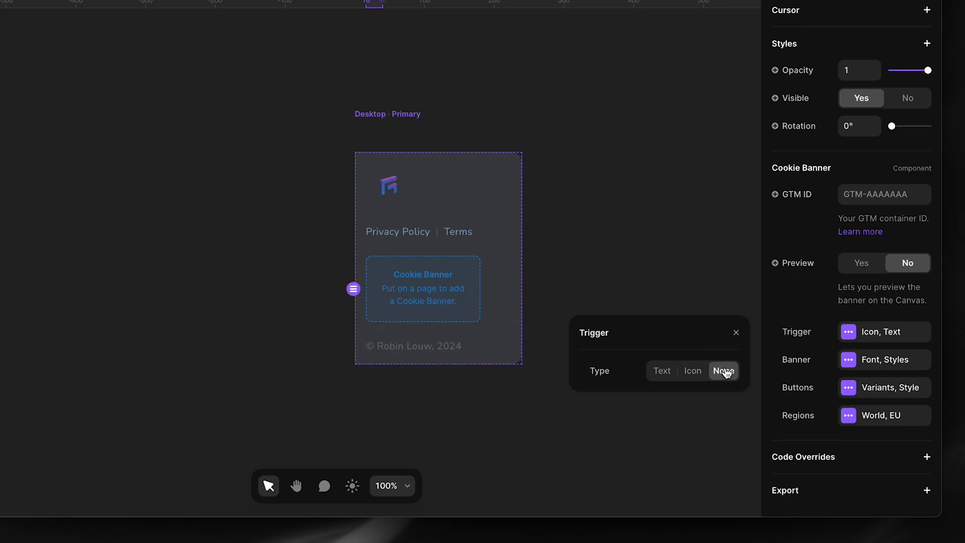
pyautogui.click(662, 370)
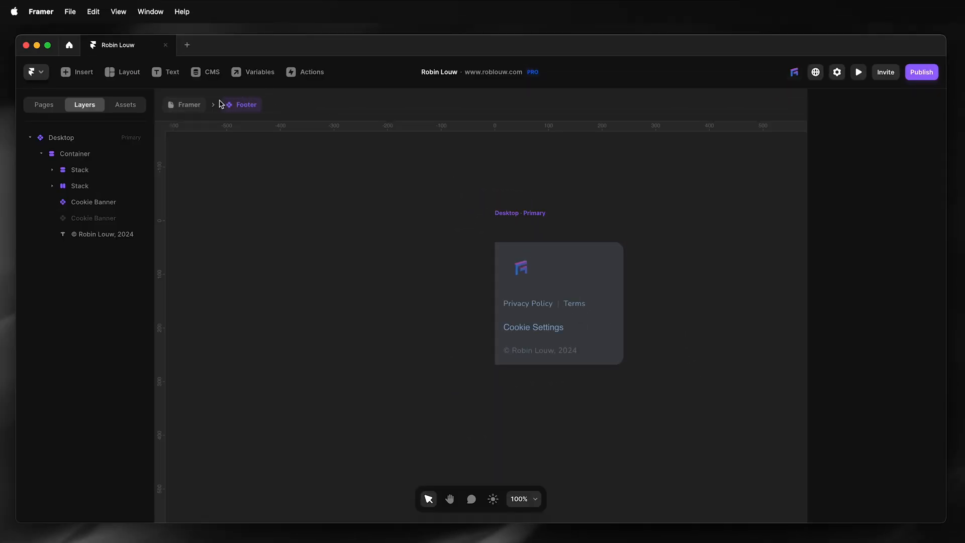
# Step: Preview the page, open the banner from the Cookie Settings link, dismiss it and return to editing
pyautogui.click(187, 104)
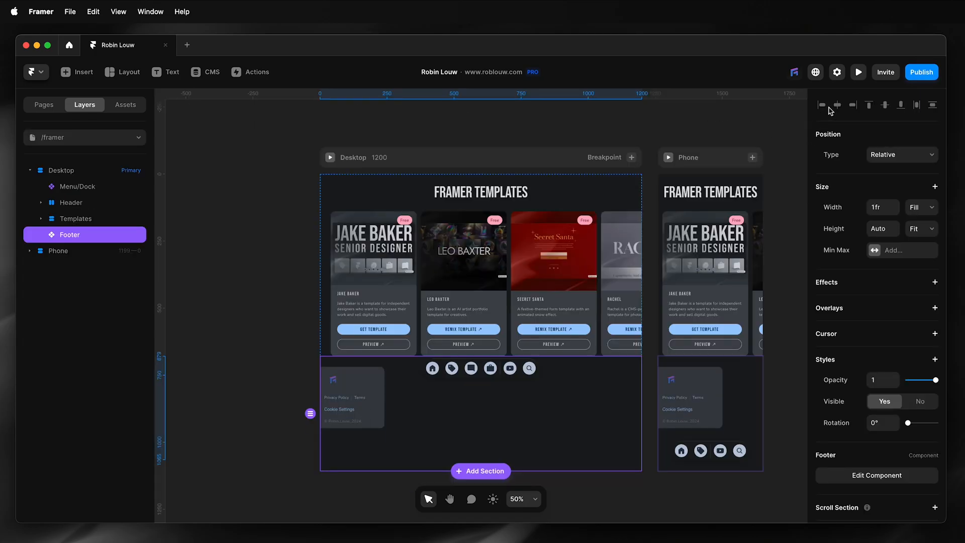
pyautogui.click(858, 72)
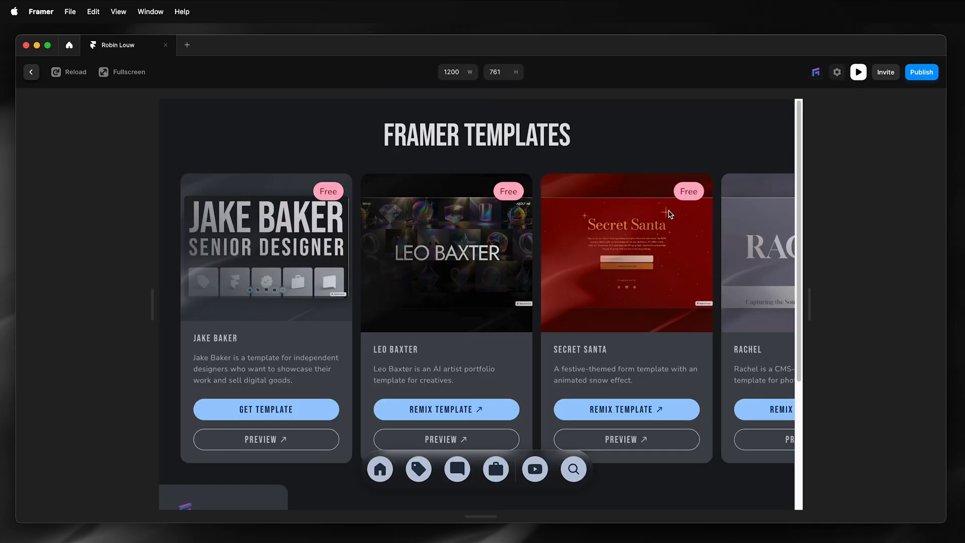
pyautogui.scroll(-5, 669, 214)
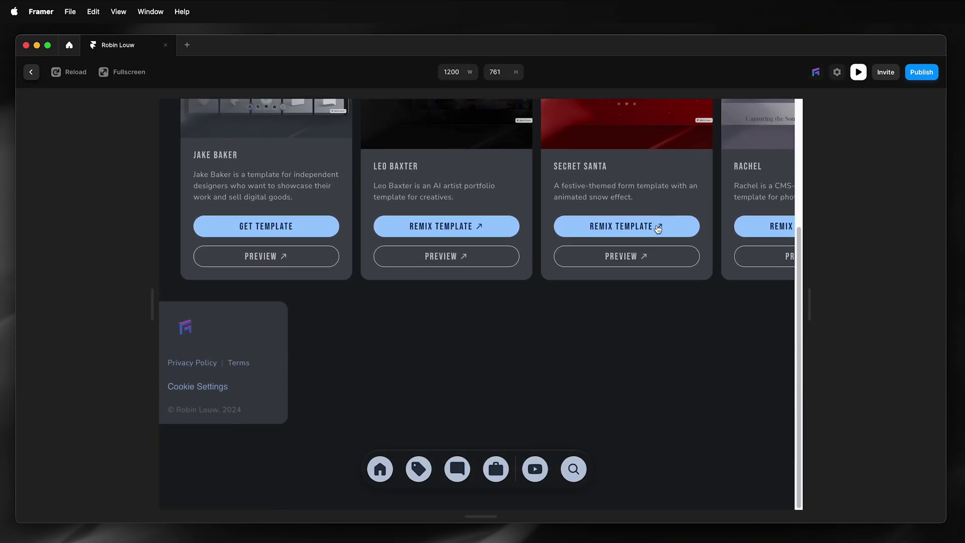
pyautogui.click(214, 389)
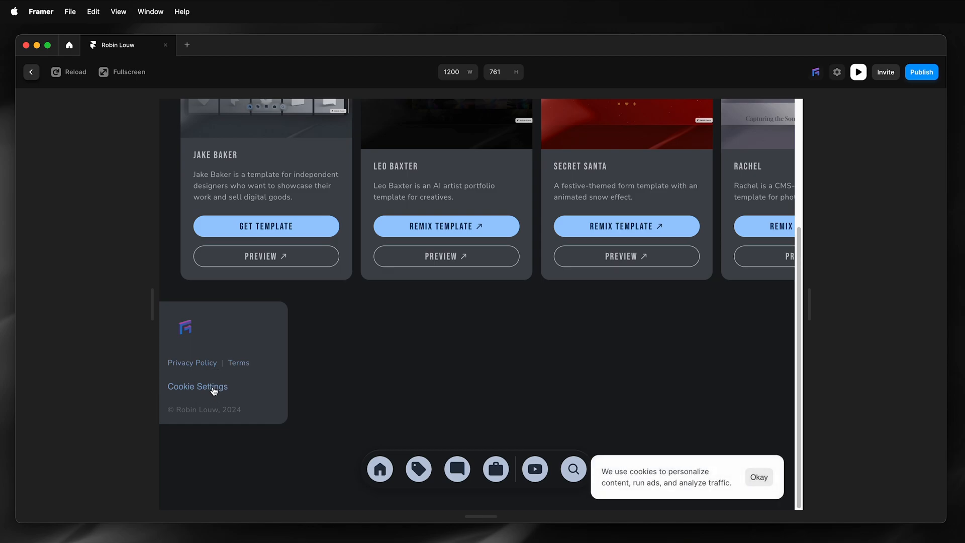
pyautogui.click(214, 389)
pyautogui.click(754, 476)
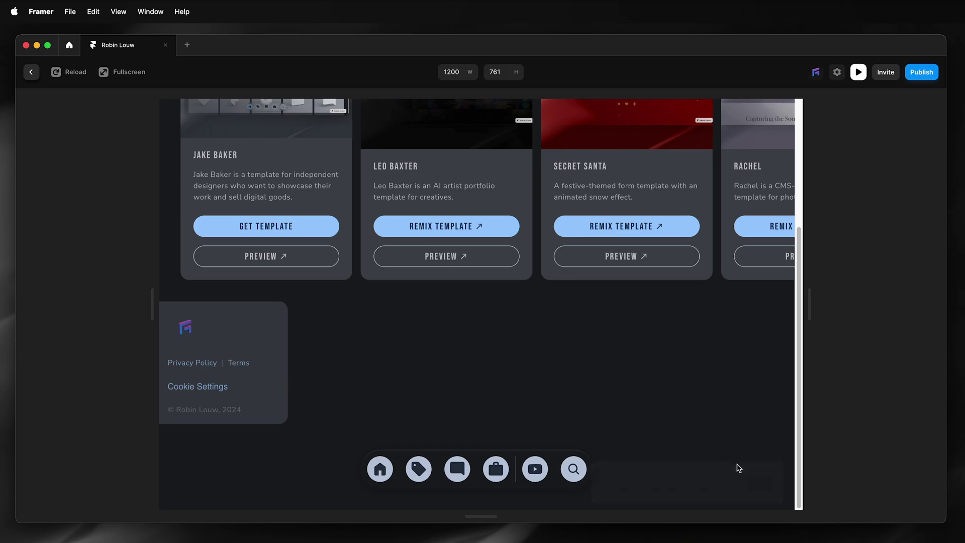
pyautogui.click(30, 72)
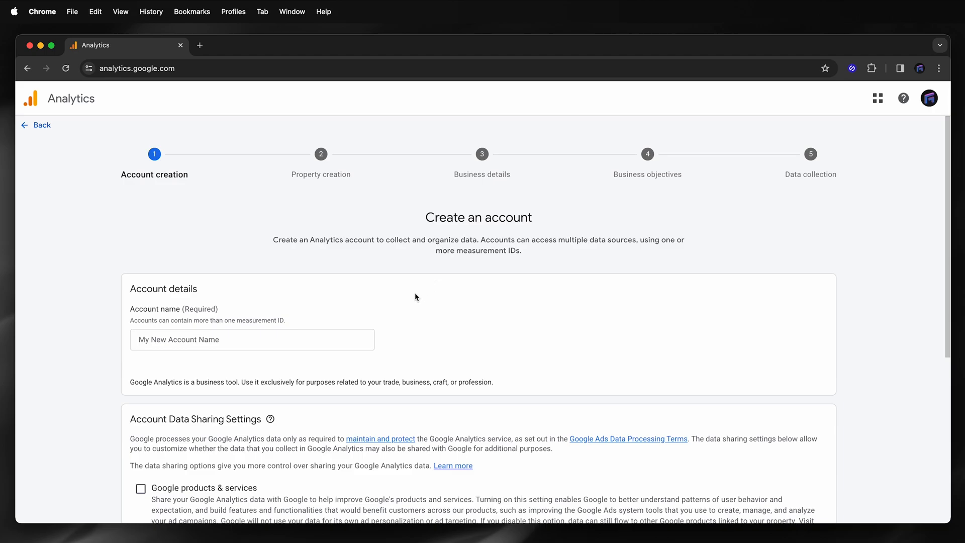
pyautogui.scroll(-4, 415, 292)
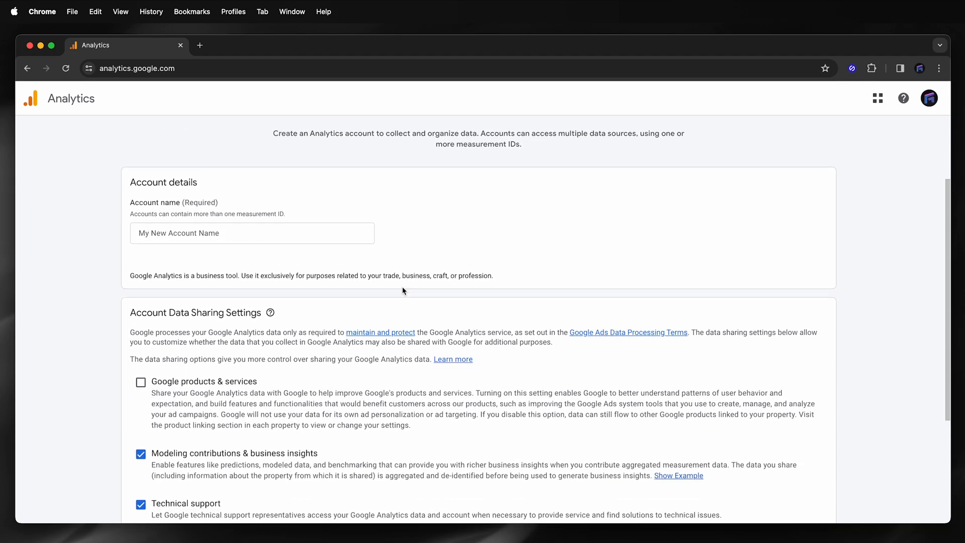
pyautogui.scroll(-1, 402, 287)
# Step: Name the Analytics account 'My Test Site' and continue to property creation
pyautogui.click(238, 204)
pyautogui.write('My Test Site')
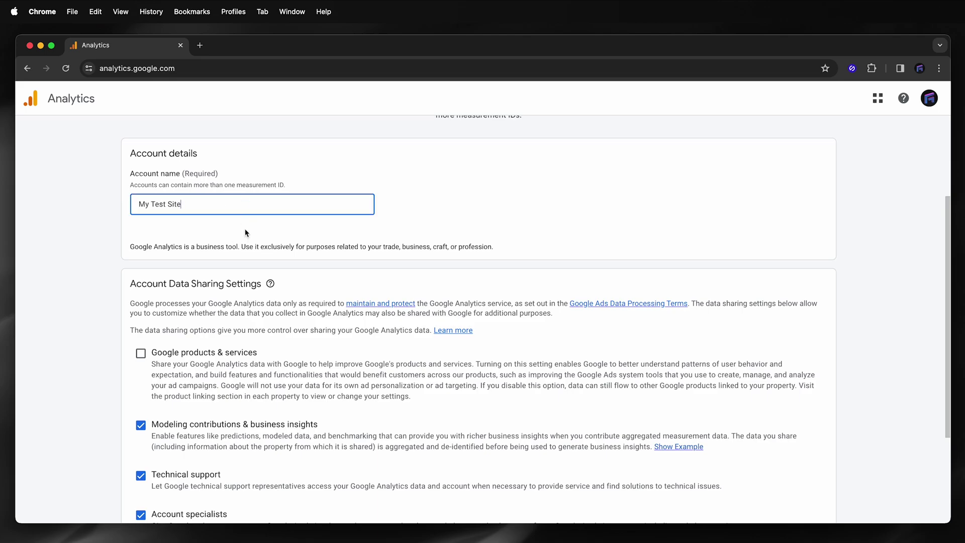
pyautogui.scroll(-5, 389, 352)
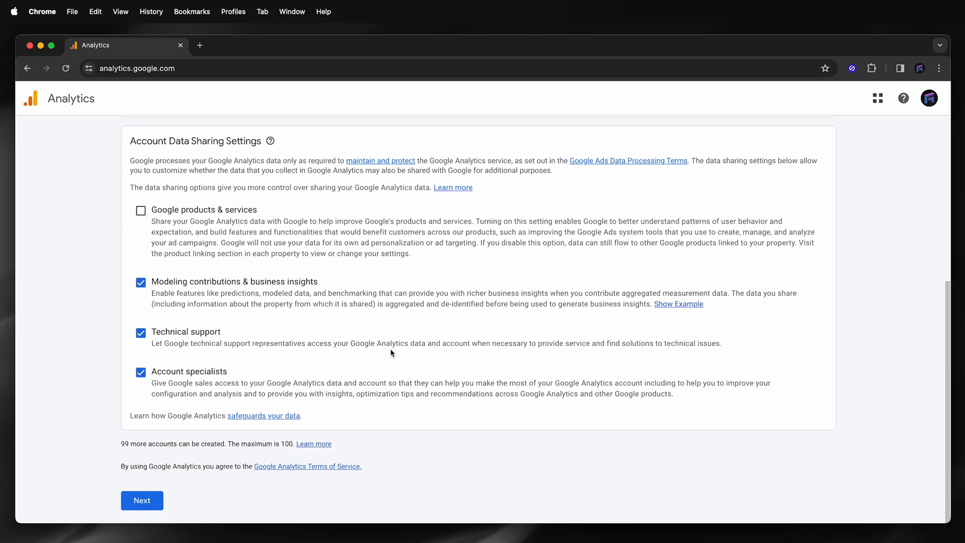
pyautogui.click(142, 500)
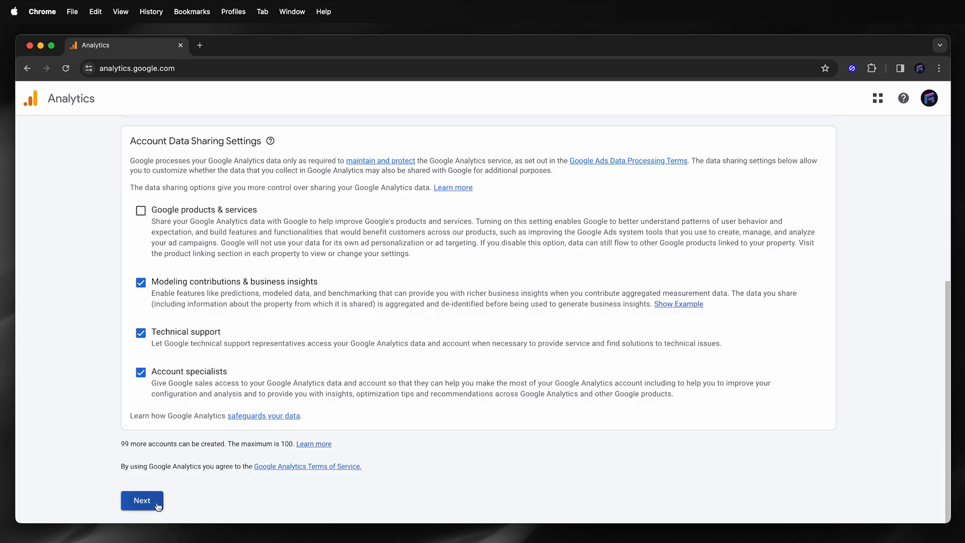
# Step: Name the property 'My Test Site' and continue to the business details step
pyautogui.click(424, 336)
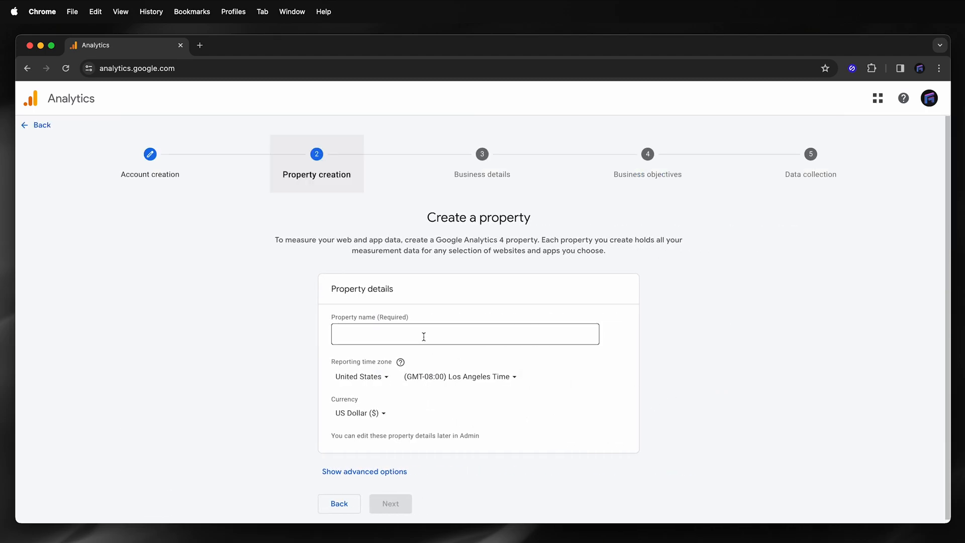
pyautogui.click(421, 333)
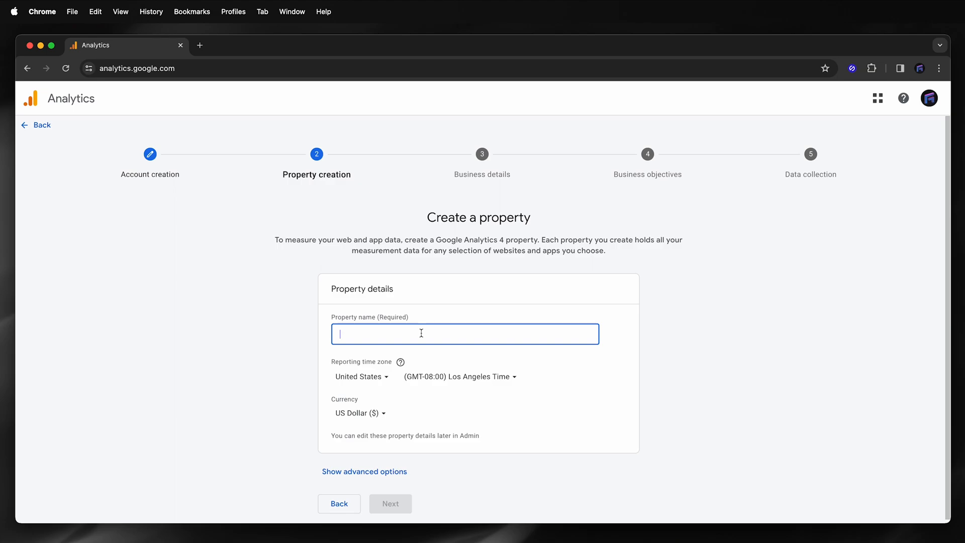
pyautogui.write('My Test Site')
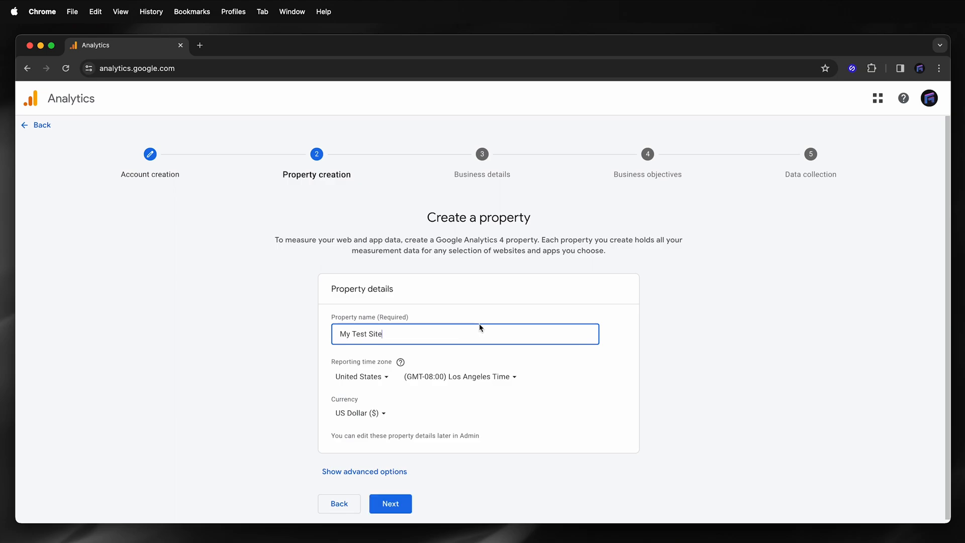
pyautogui.scroll(-1, 650, 369)
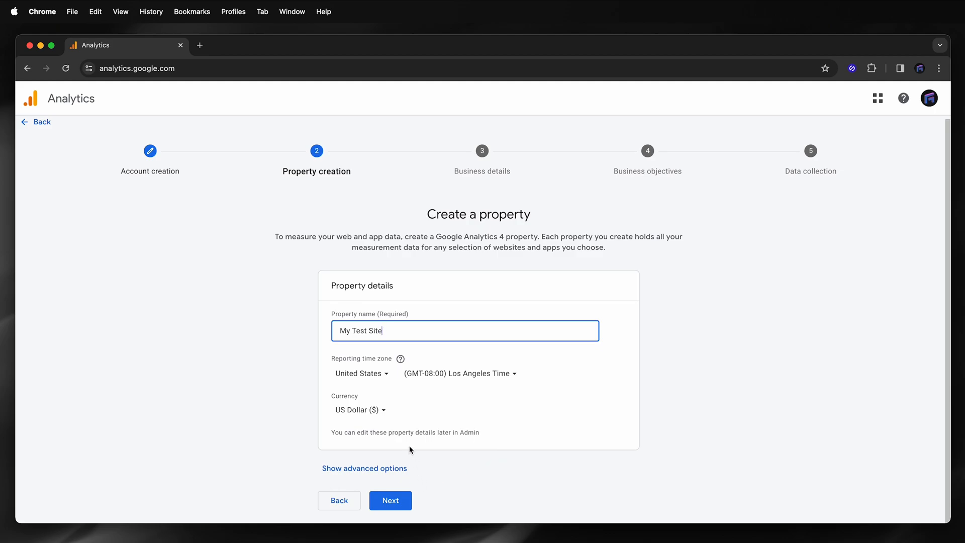
pyautogui.click(393, 500)
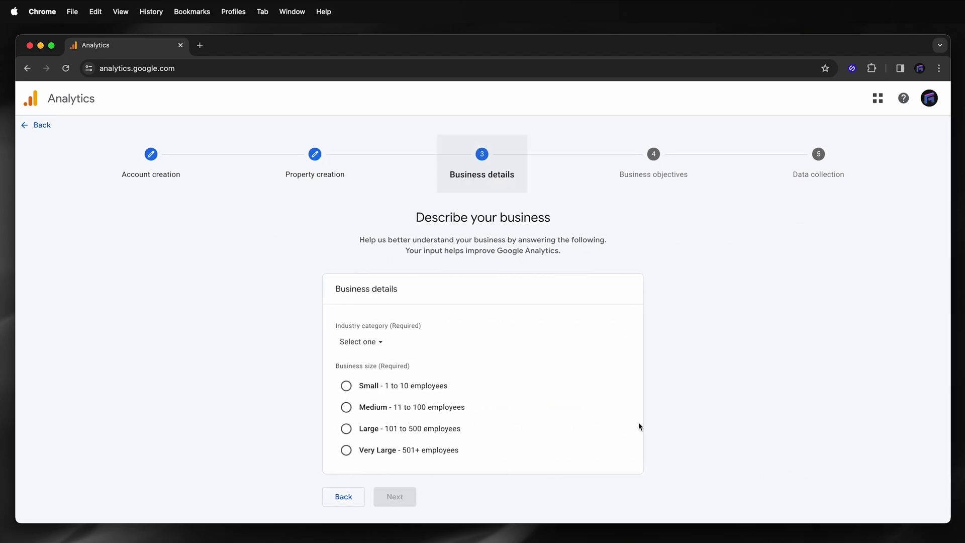
pyautogui.click(382, 341)
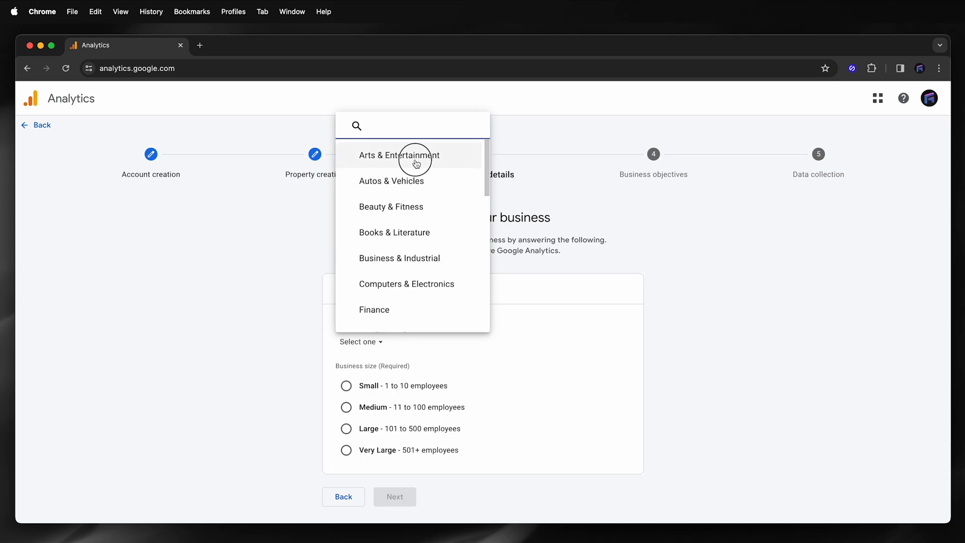
# Step: Create the account with Arts & Entertainment, Small size, baseline reports, accepting terms and GDPR
pyautogui.click(416, 158)
pyautogui.click(418, 382)
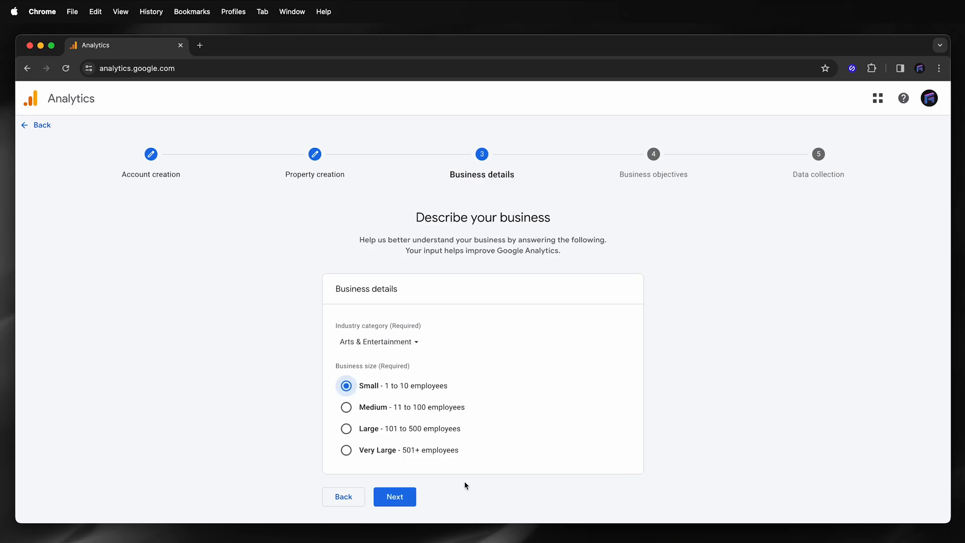
pyautogui.click(395, 496)
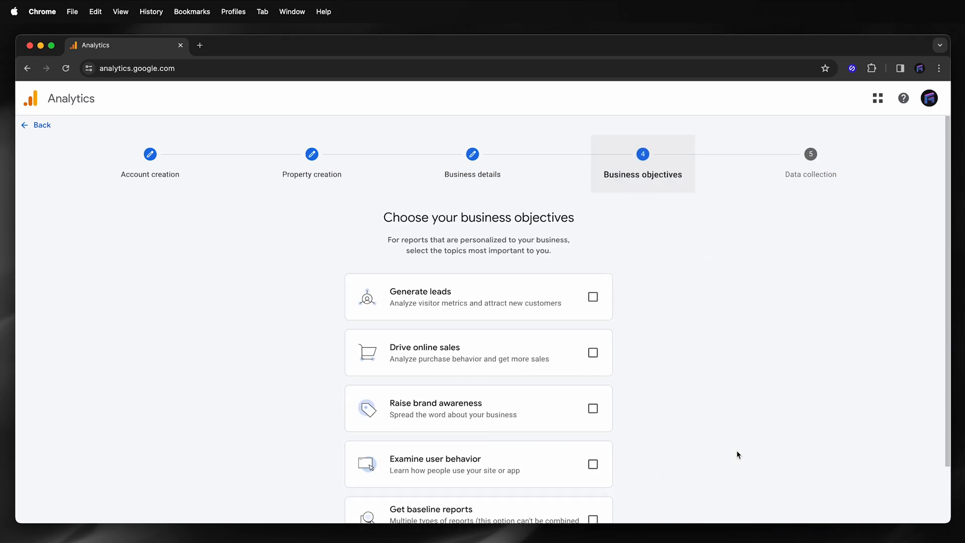
pyautogui.scroll(-2, 737, 449)
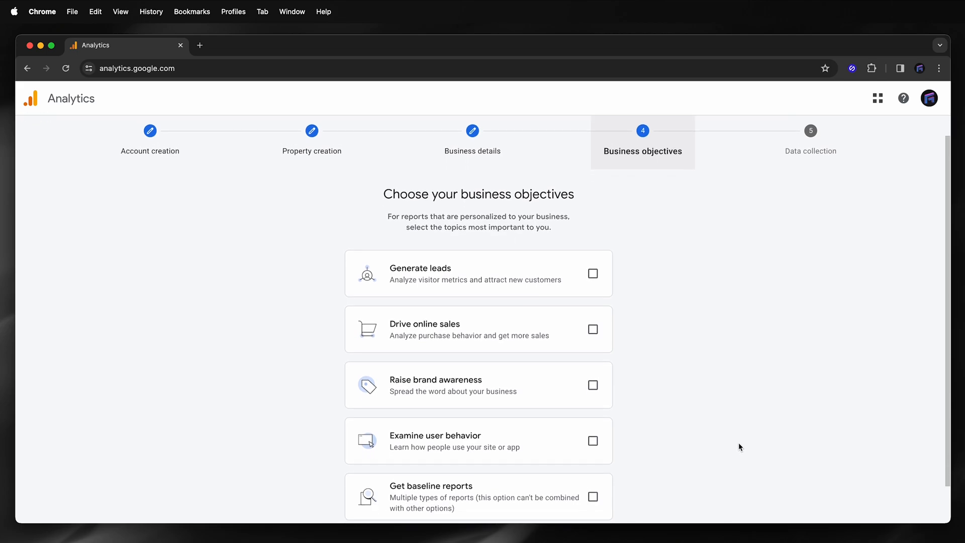
pyautogui.scroll(-2, 742, 447)
pyautogui.scroll(-1, 742, 447)
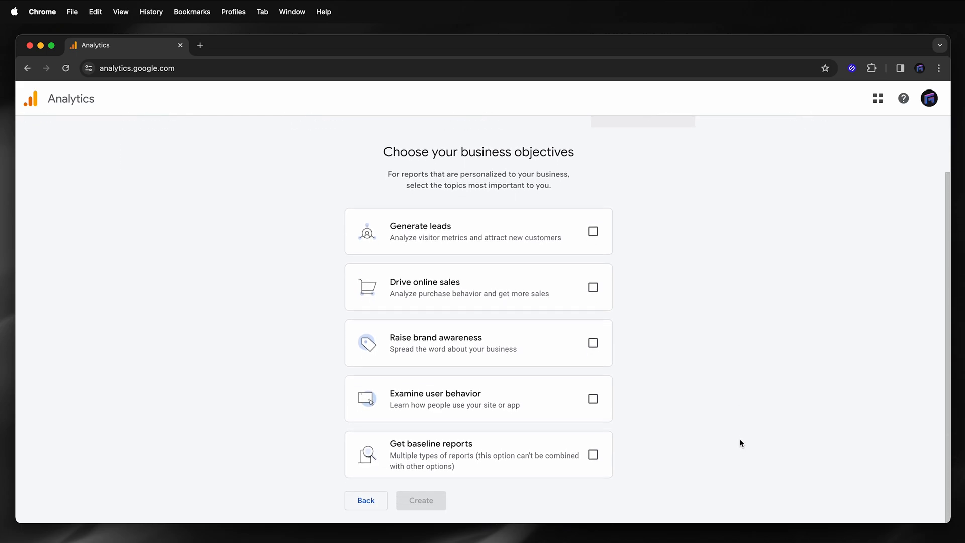
pyautogui.click(593, 455)
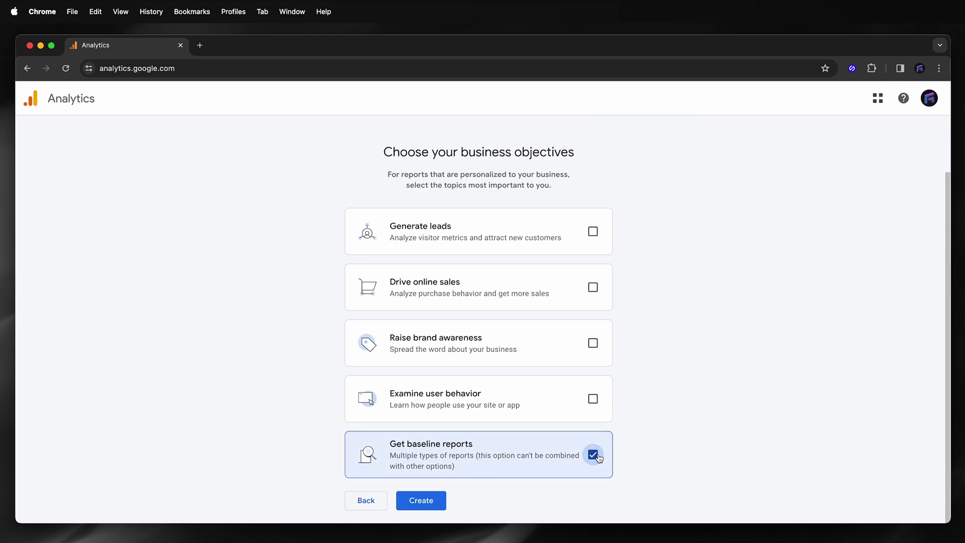
pyautogui.click(431, 500)
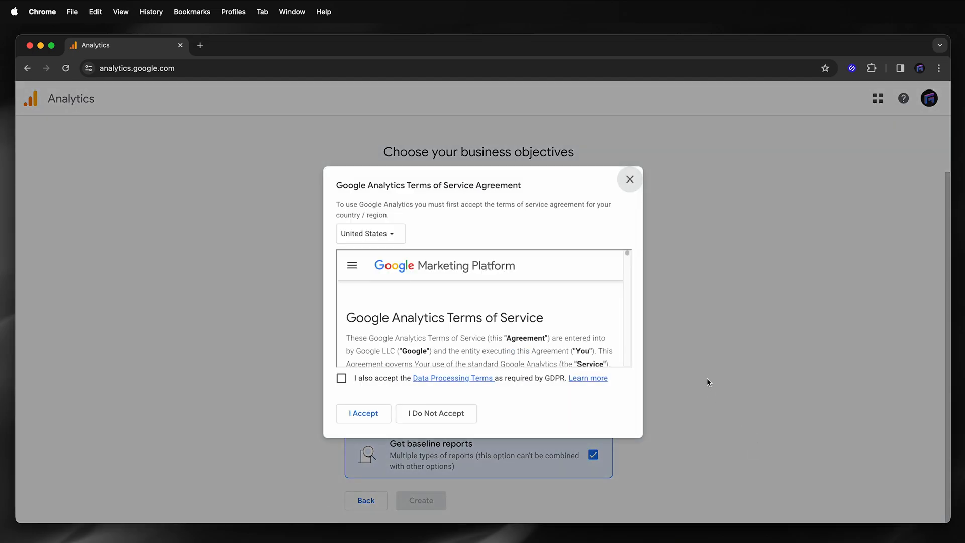
pyautogui.click(342, 378)
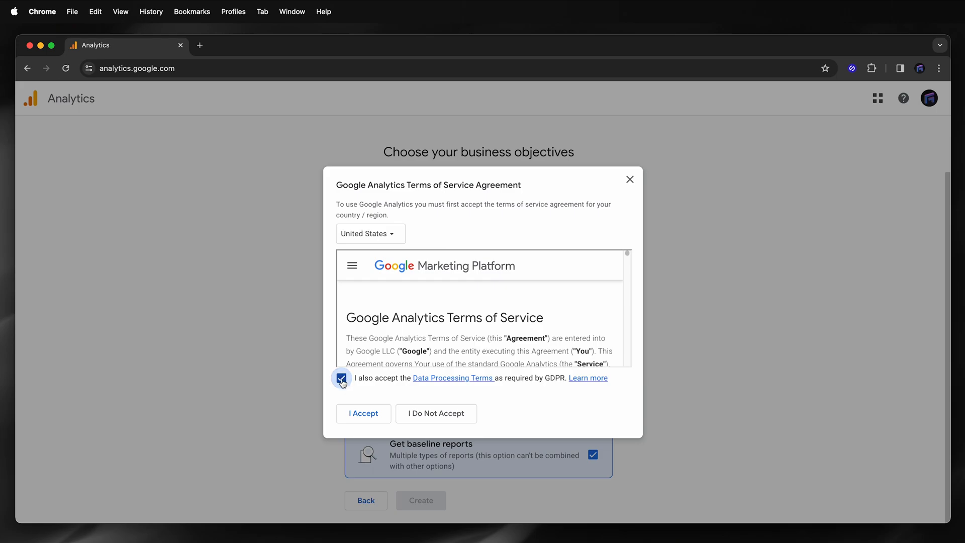
pyautogui.click(363, 414)
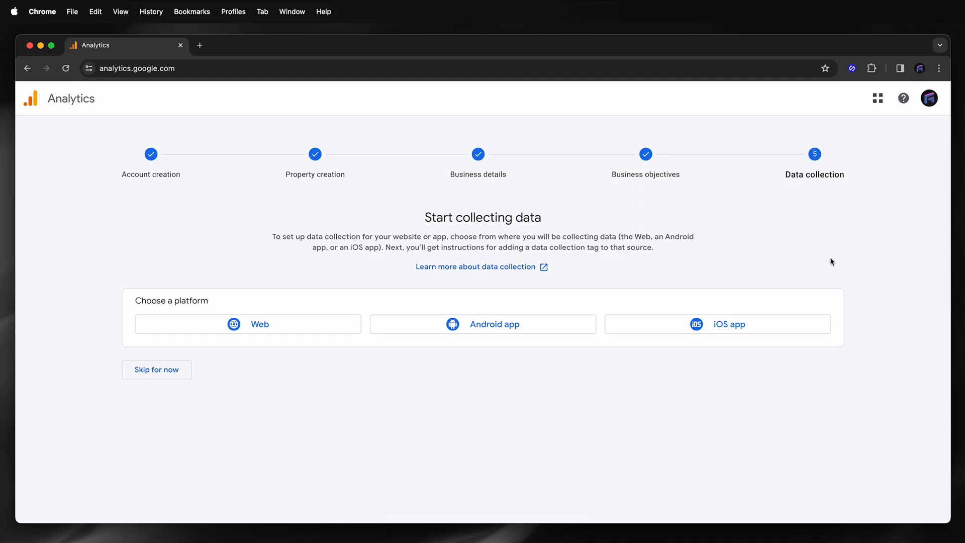
# Step: Start a Web data stream with the Framer site's framer.app address, updating the published site
pyautogui.click(294, 332)
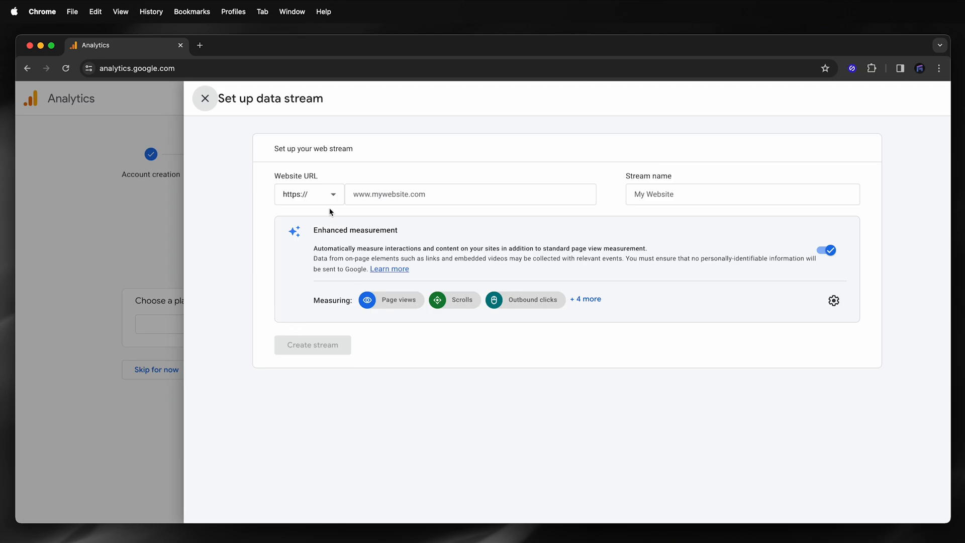
pyautogui.click(379, 193)
pyautogui.click(379, 193)
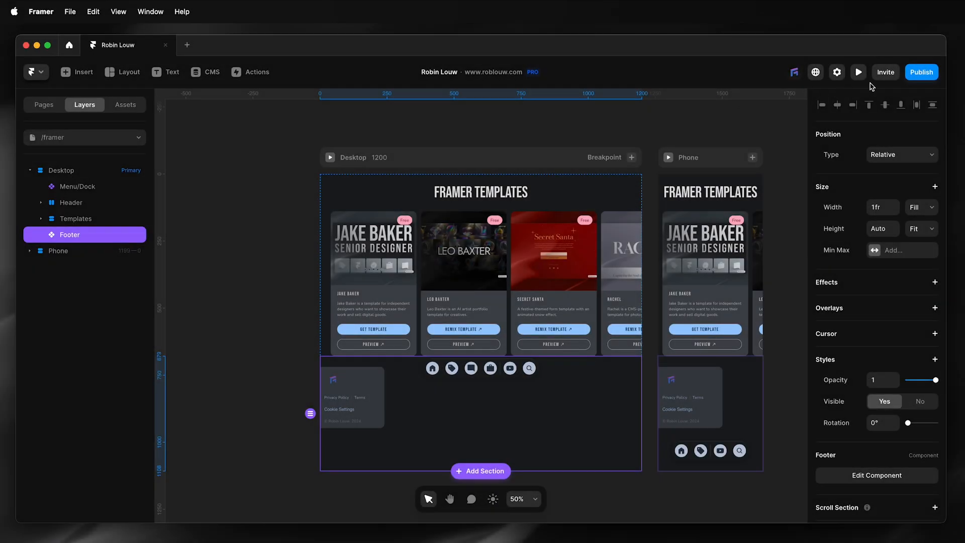
pyautogui.click(921, 72)
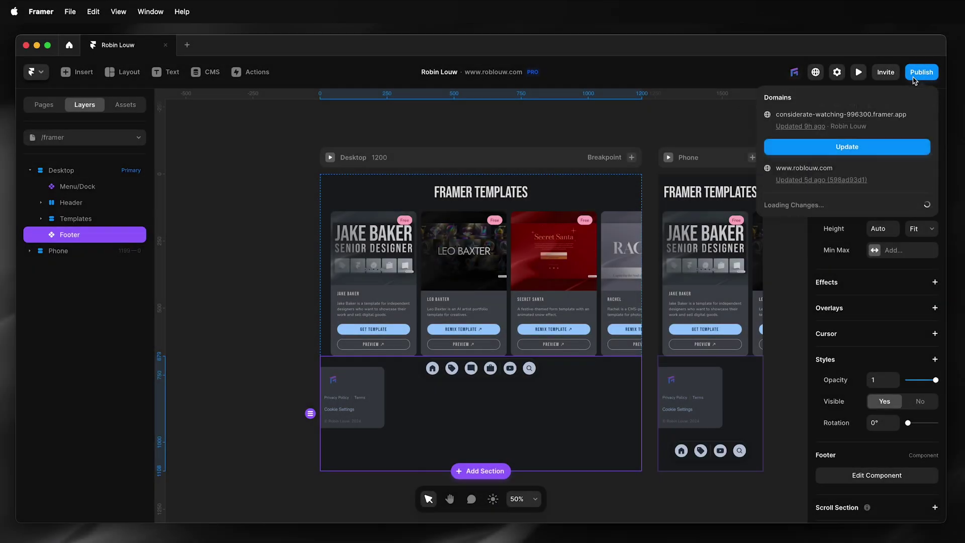
pyautogui.click(867, 149)
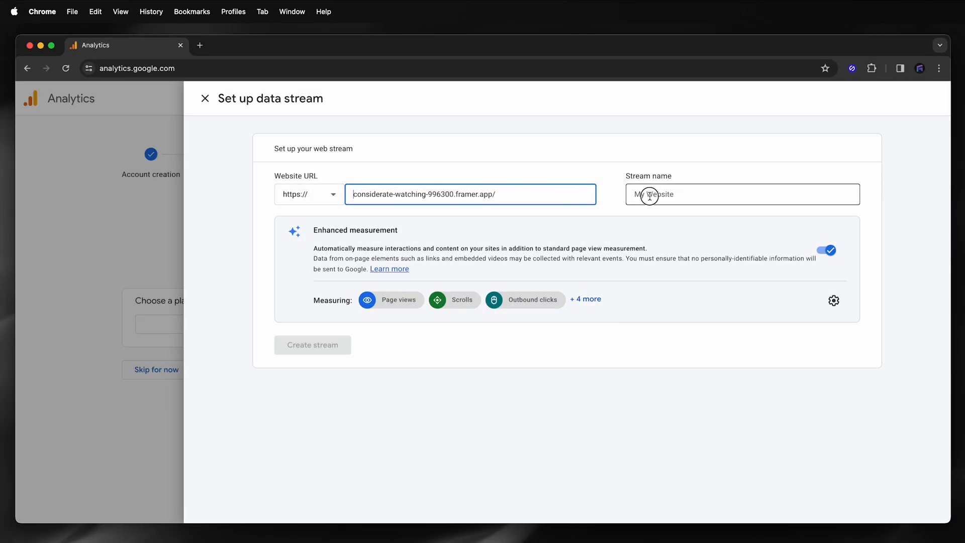
# Step: Create the 'My Test Site' web stream and copy its measurement ID G-35J1YF5DL1
pyautogui.click(650, 195)
pyautogui.write('My Test Site')
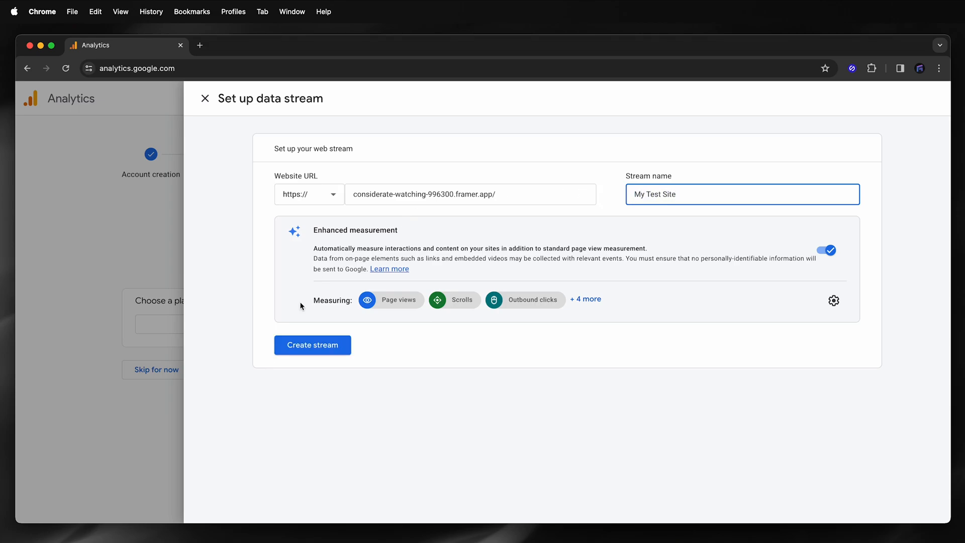
pyautogui.click(323, 352)
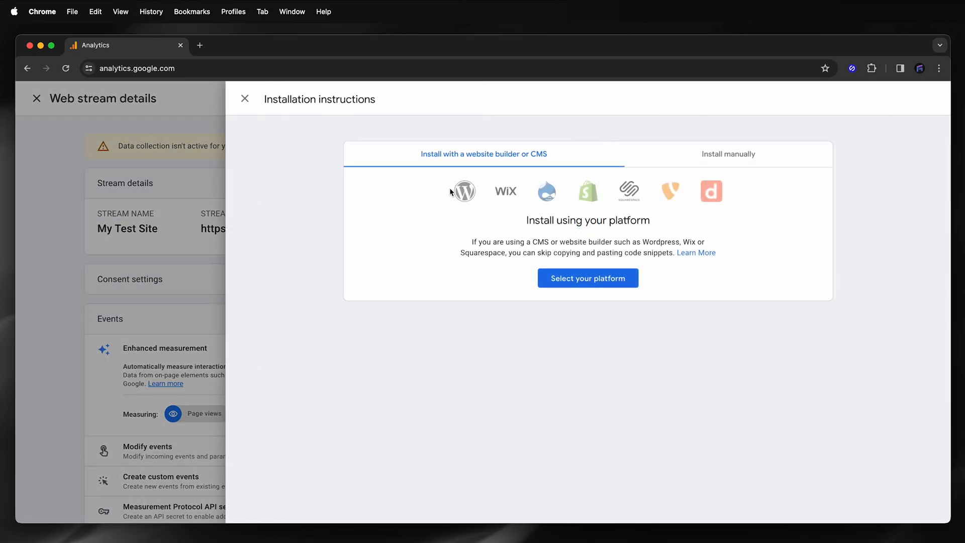
pyautogui.click(722, 156)
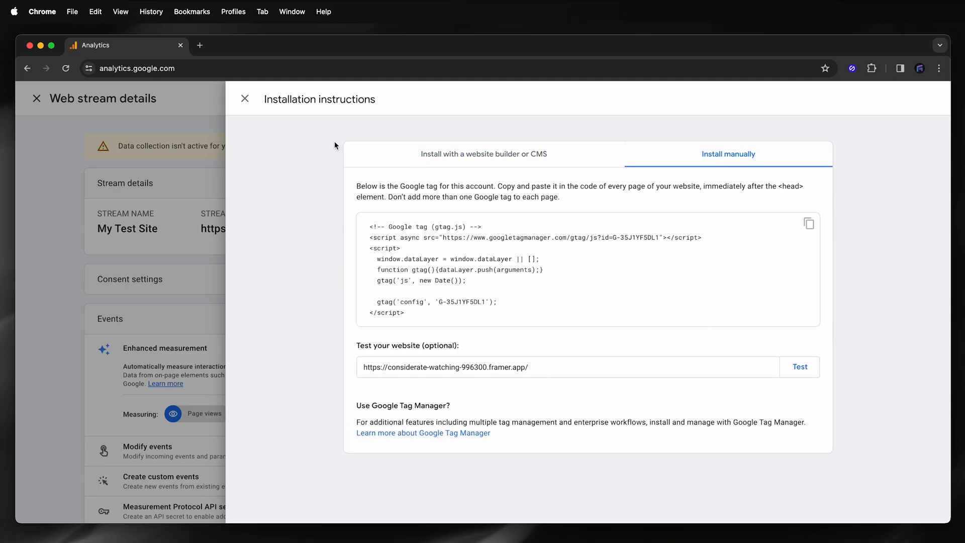
pyautogui.click(245, 99)
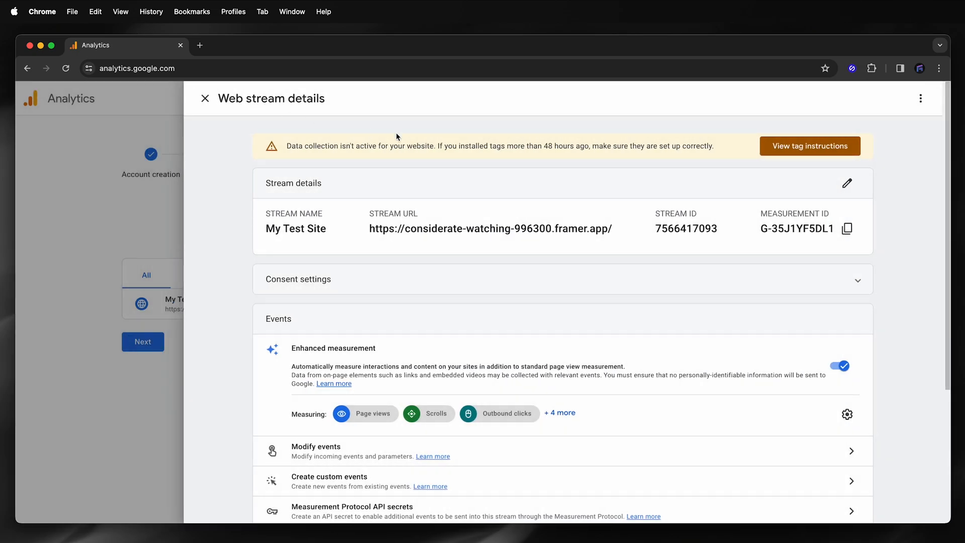
pyautogui.click(845, 230)
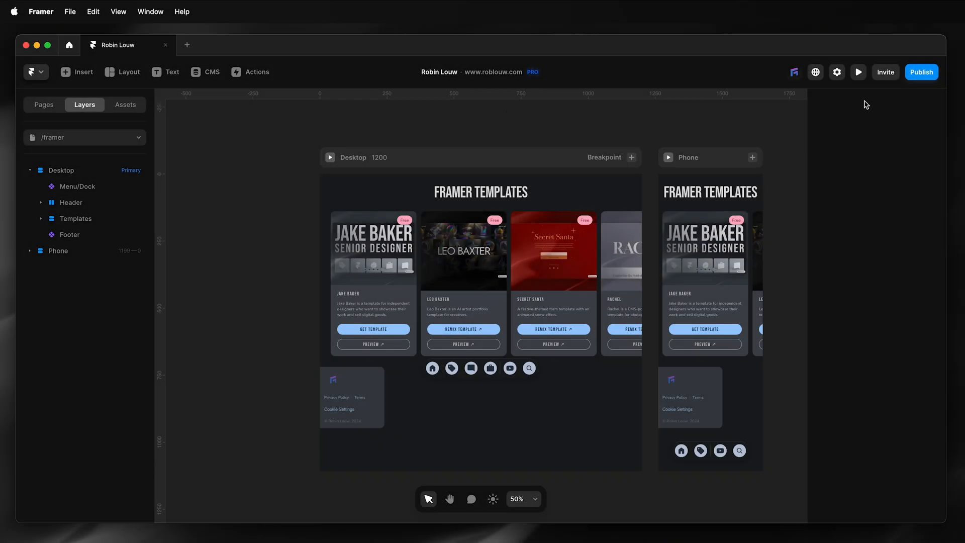
# Step: Set the site's Google Analytics Measurement ID to G-35J1YF5DL1 in General settings and save
pyautogui.click(838, 72)
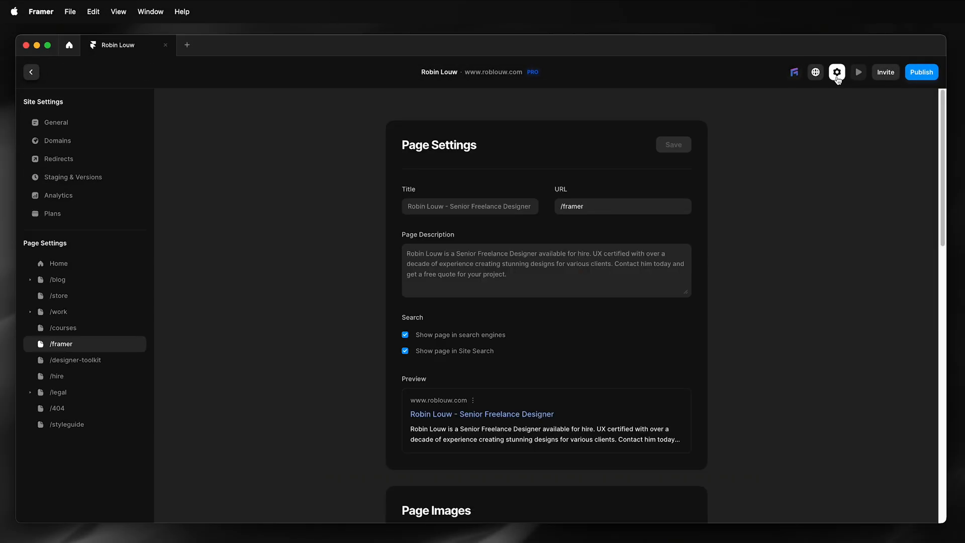
pyautogui.click(56, 123)
pyautogui.scroll(-1, 639, 397)
pyautogui.scroll(-10, 639, 398)
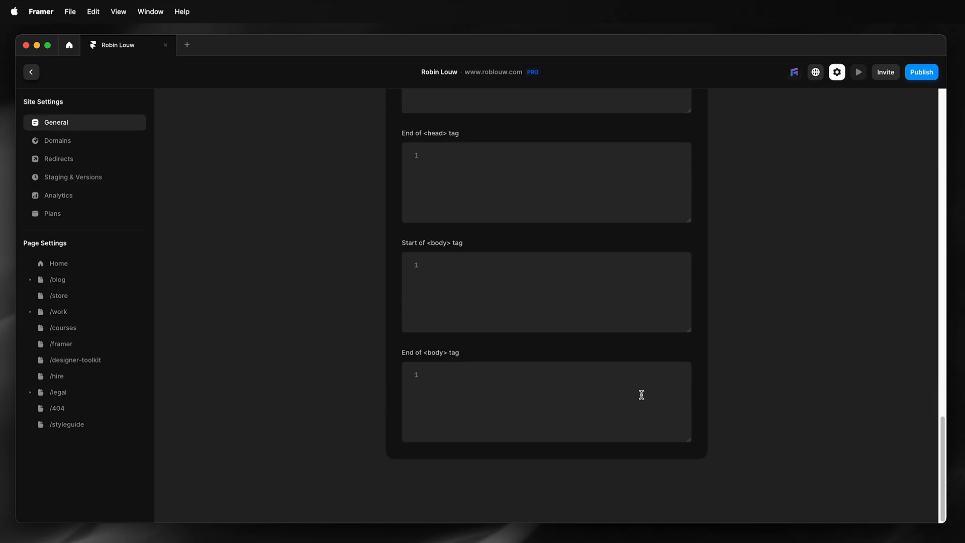
pyautogui.scroll(4, 639, 398)
pyautogui.scroll(-1, 639, 401)
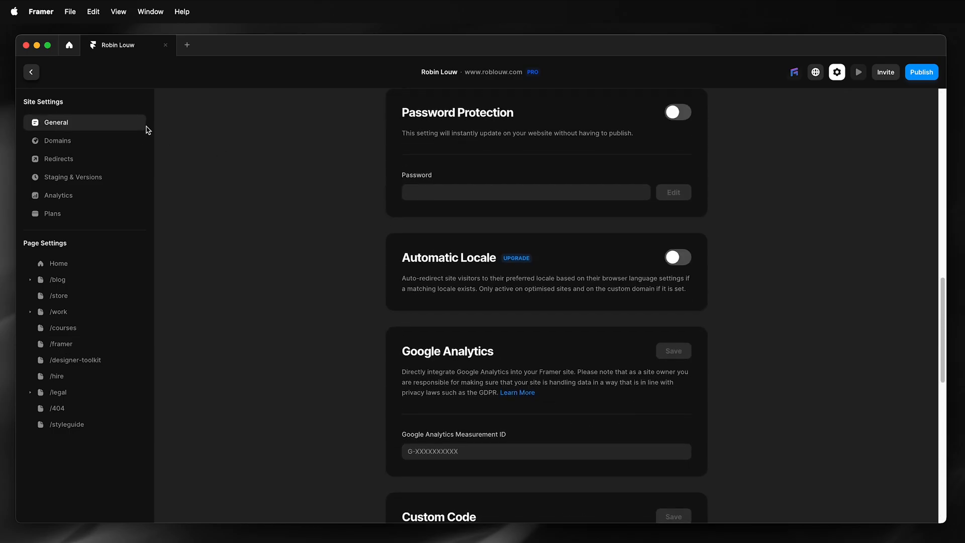
pyautogui.click(457, 450)
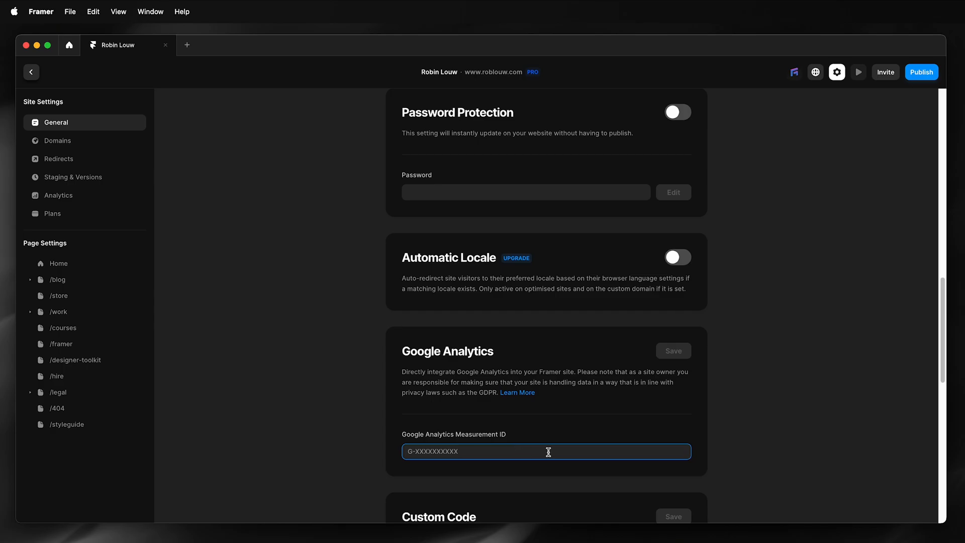
pyautogui.write('G-35J1YF5DL1')
pyautogui.click(673, 350)
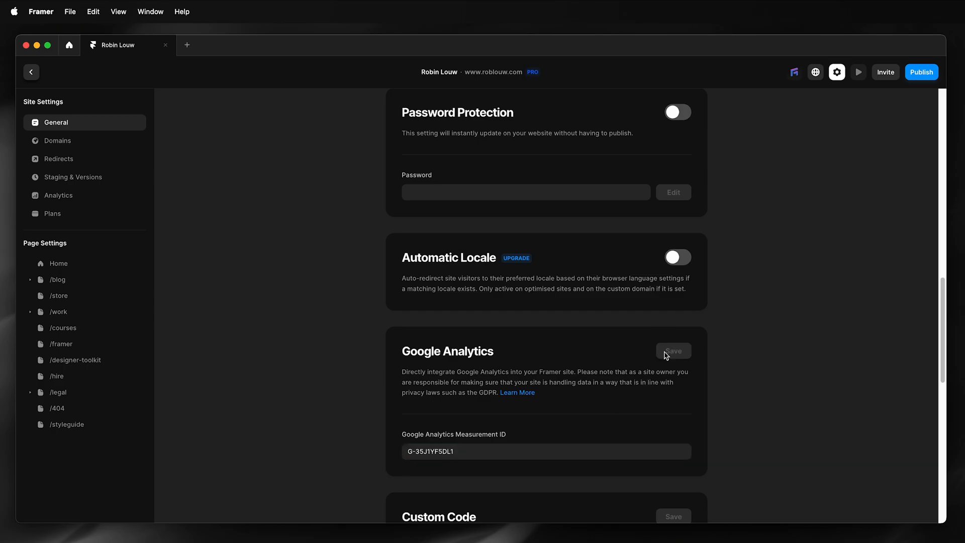
# Step: Republish the site with Publish > Update so the measurement ID goes live
pyautogui.click(31, 72)
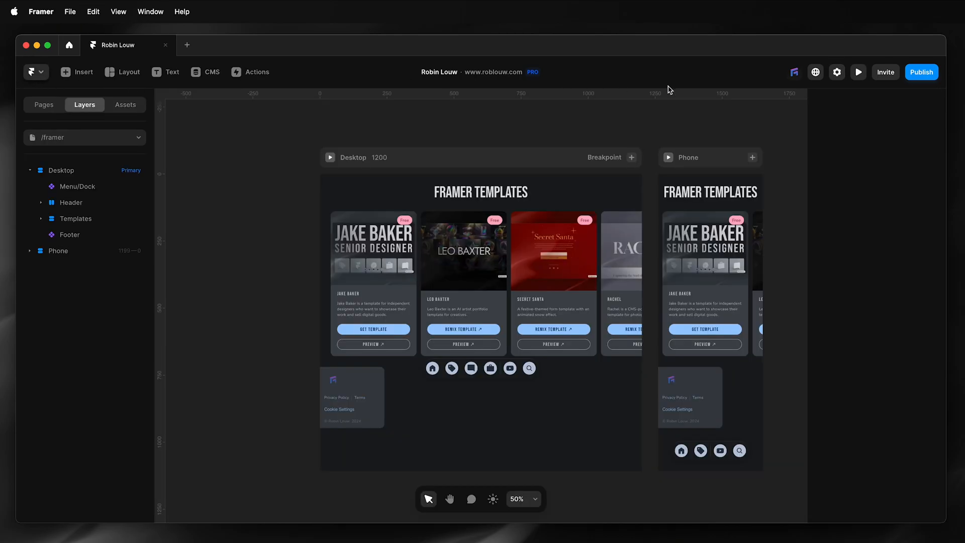
pyautogui.click(921, 72)
pyautogui.click(847, 143)
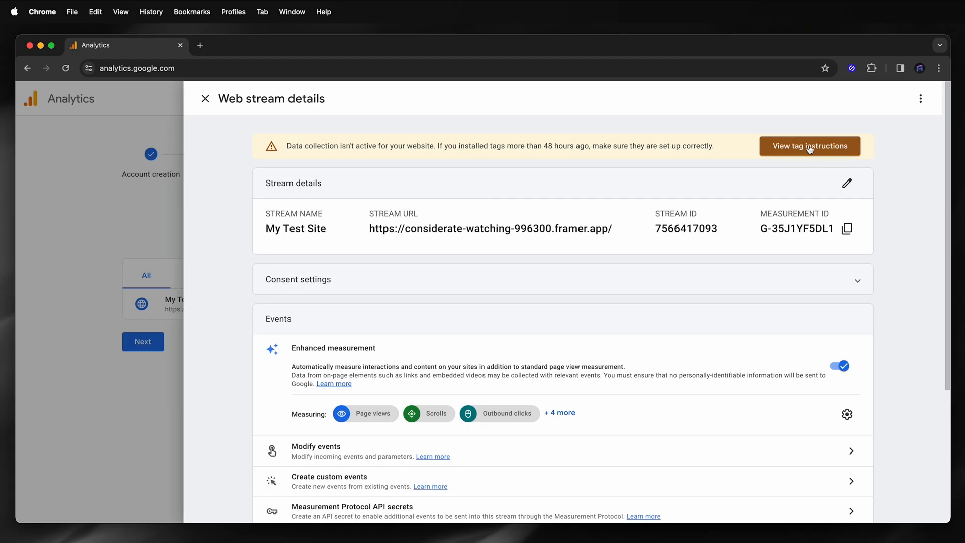
# Step: Run the manual-install tag test for the framer.app URL until it passes, then close the instructions
pyautogui.click(810, 147)
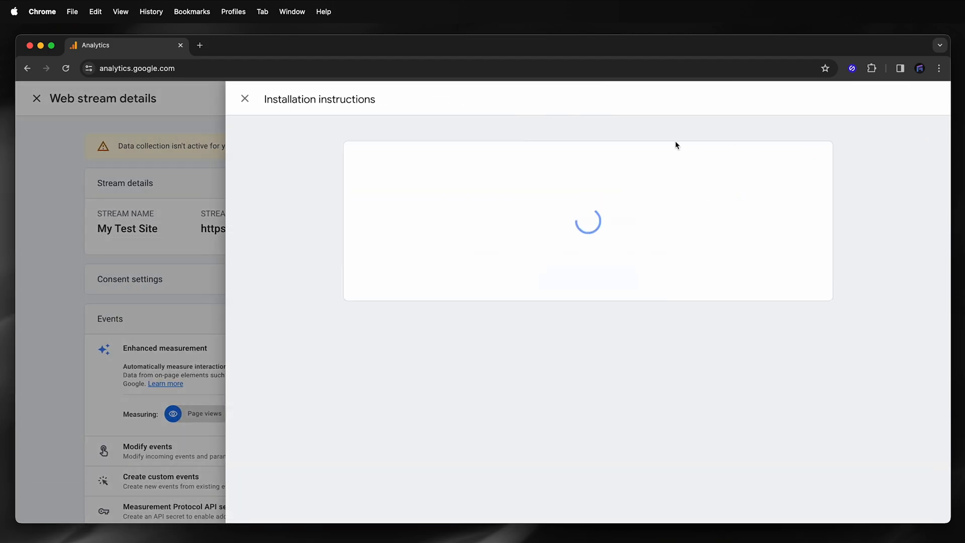
pyautogui.click(712, 154)
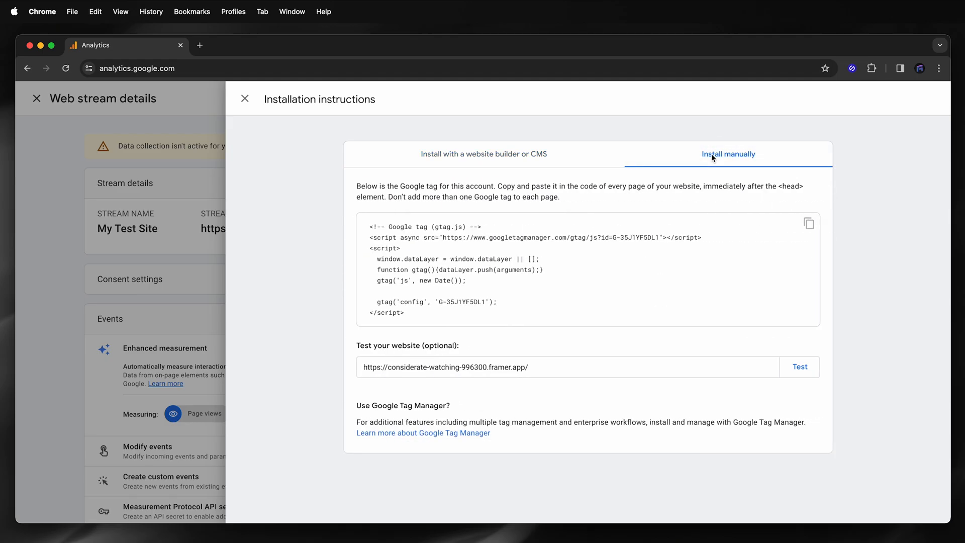
pyautogui.click(799, 366)
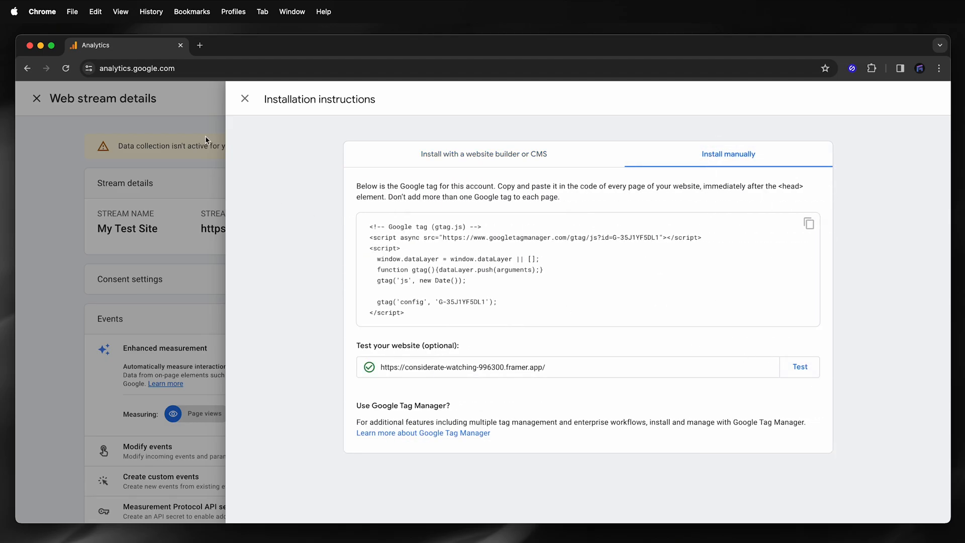
pyautogui.click(245, 99)
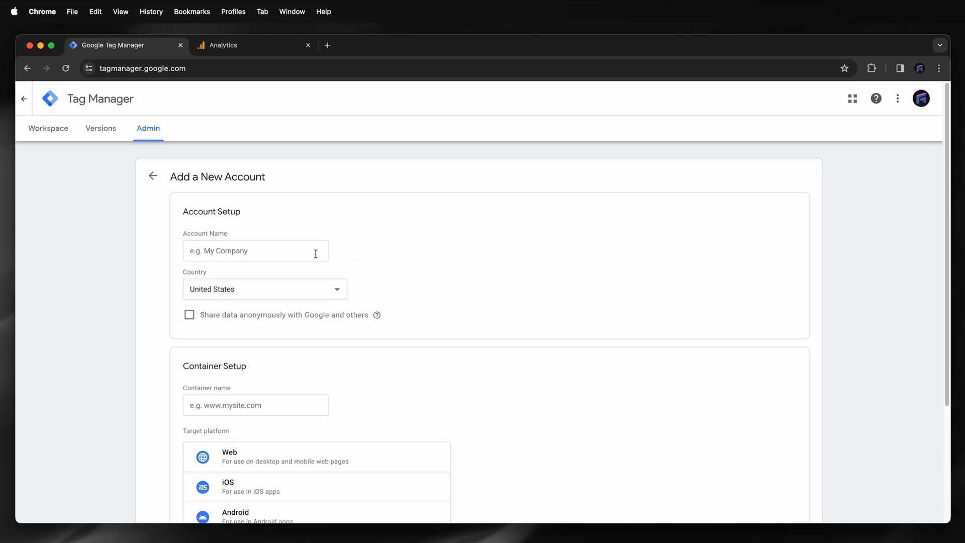
pyautogui.write('My Test Site')
# Step: Create a Tag Manager account and Web container both named My Test Site
pyautogui.click(491, 286)
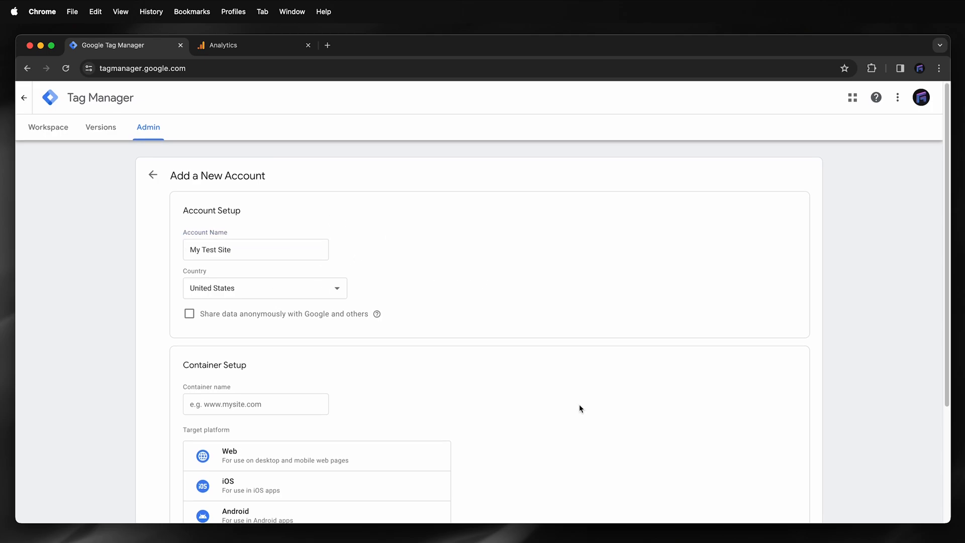
pyautogui.scroll(-5, 578, 404)
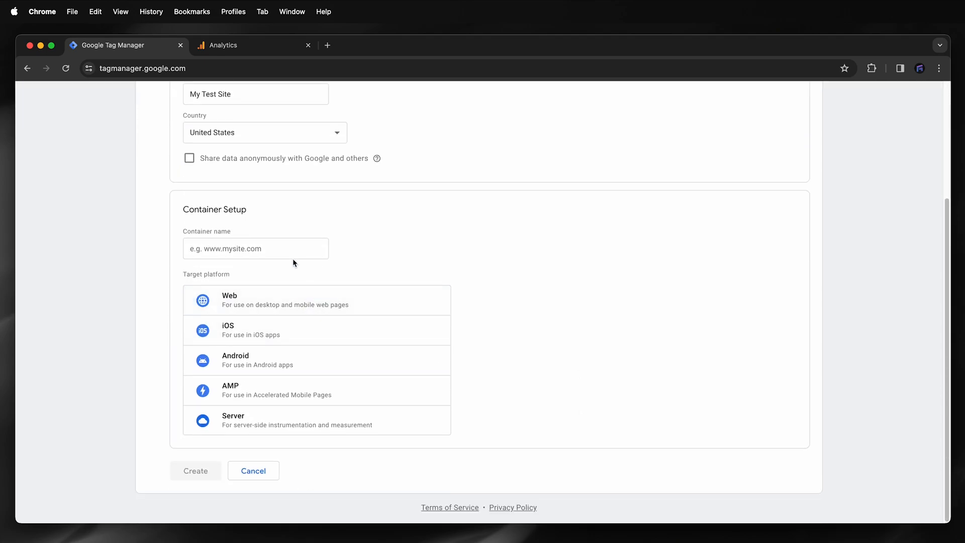
pyautogui.click(292, 251)
pyautogui.write('My Test Site')
pyautogui.click(302, 301)
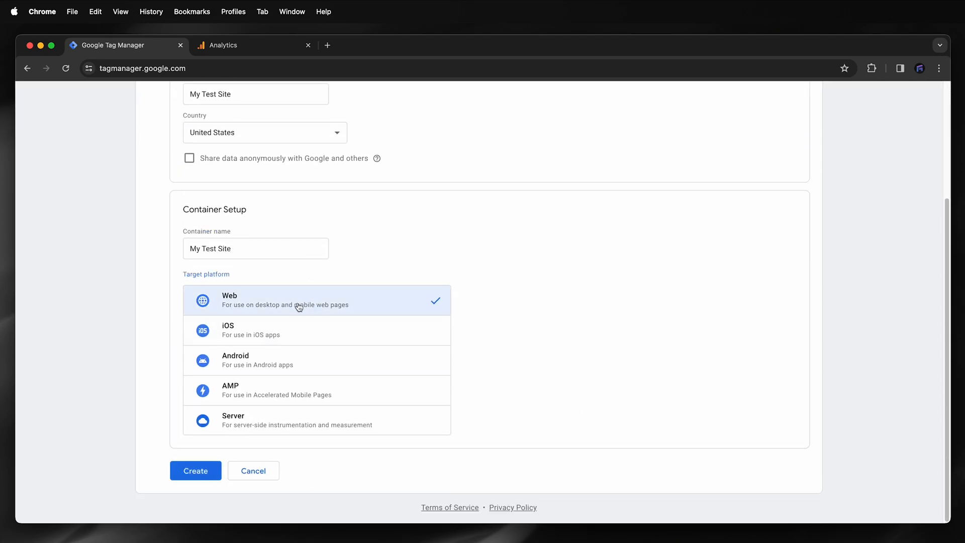
pyautogui.click(195, 471)
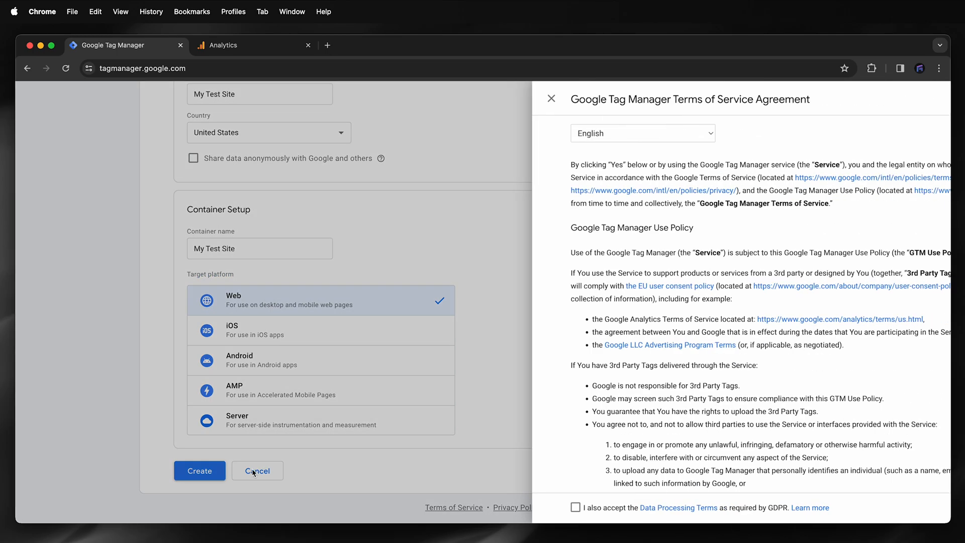
# Step: Accept the Terms of Service, copy the head snippet for GTM-5G4V64J8 and dismiss the install dialog
pyautogui.click(917, 98)
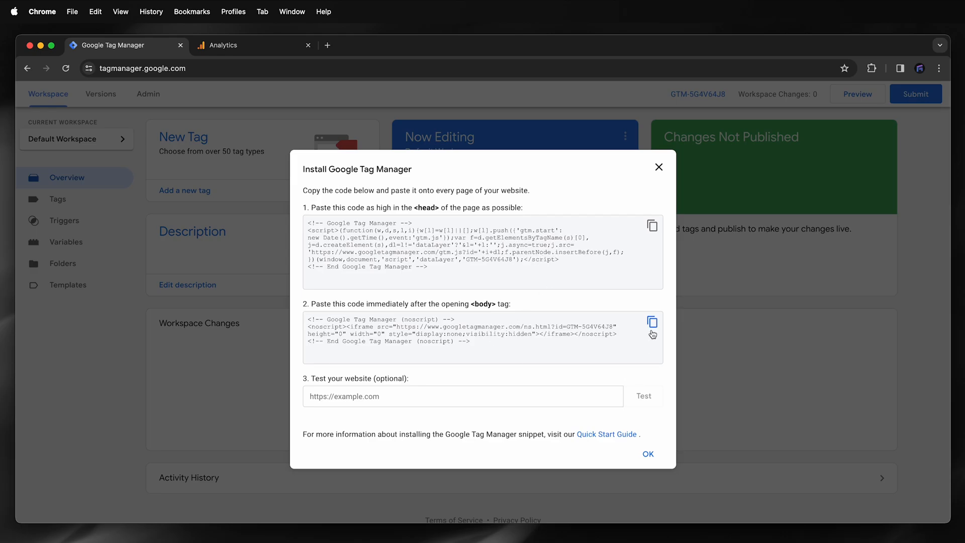
pyautogui.click(648, 236)
pyautogui.click(647, 454)
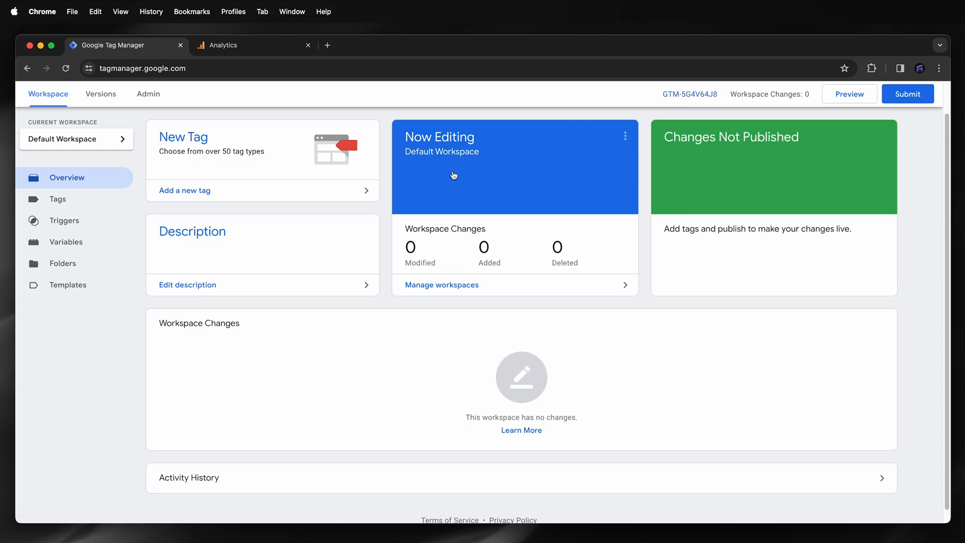
# Step: Enable consent overview in Admin > Container Settings, save, and return to the workspace
pyautogui.click(148, 94)
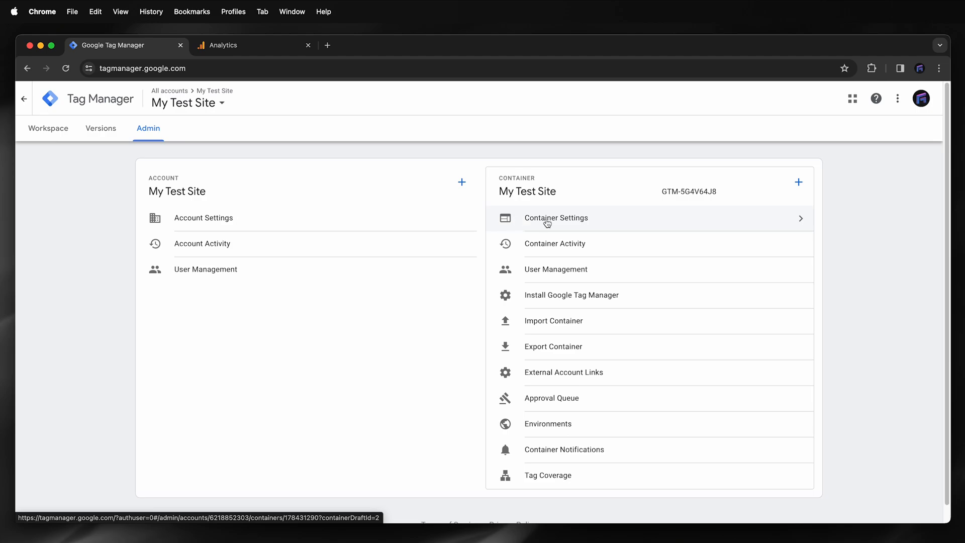
pyautogui.click(547, 222)
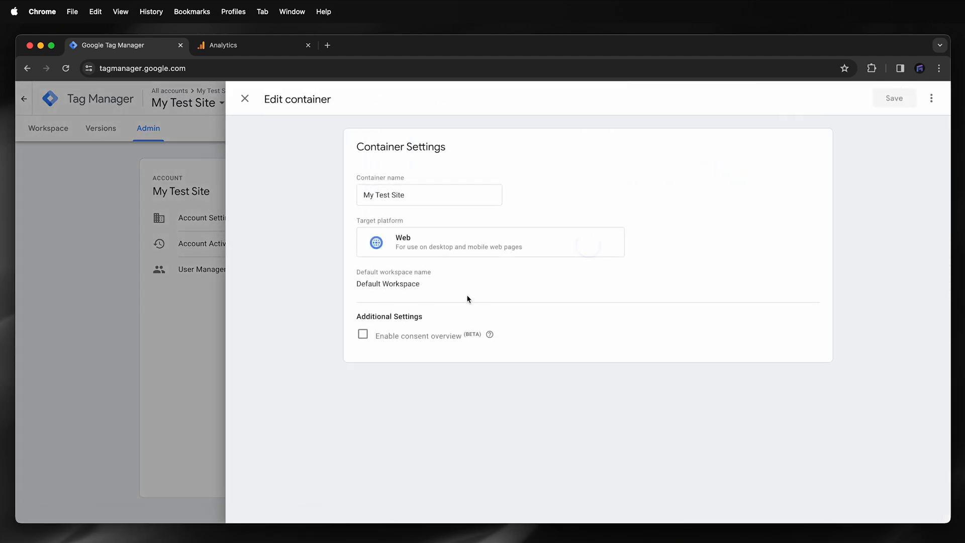
pyautogui.click(363, 335)
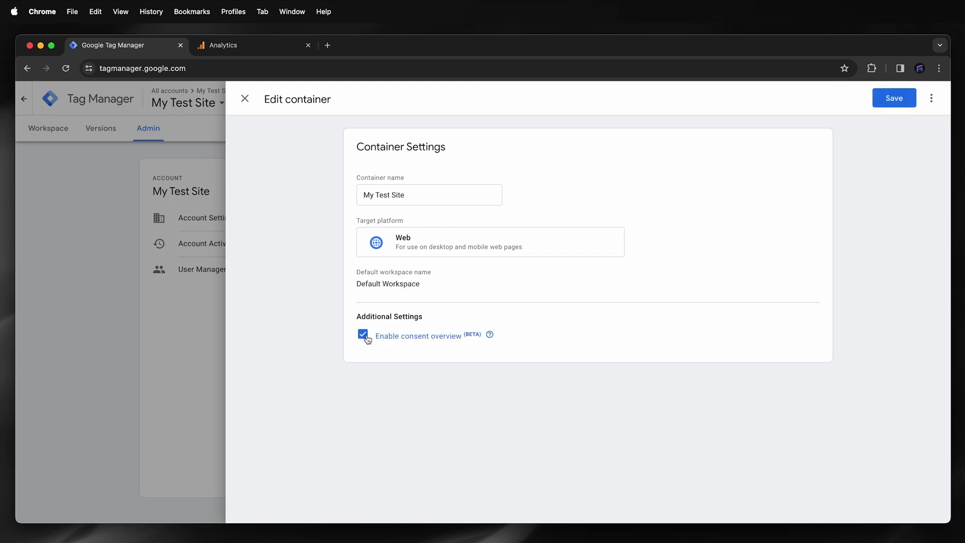
pyautogui.click(893, 99)
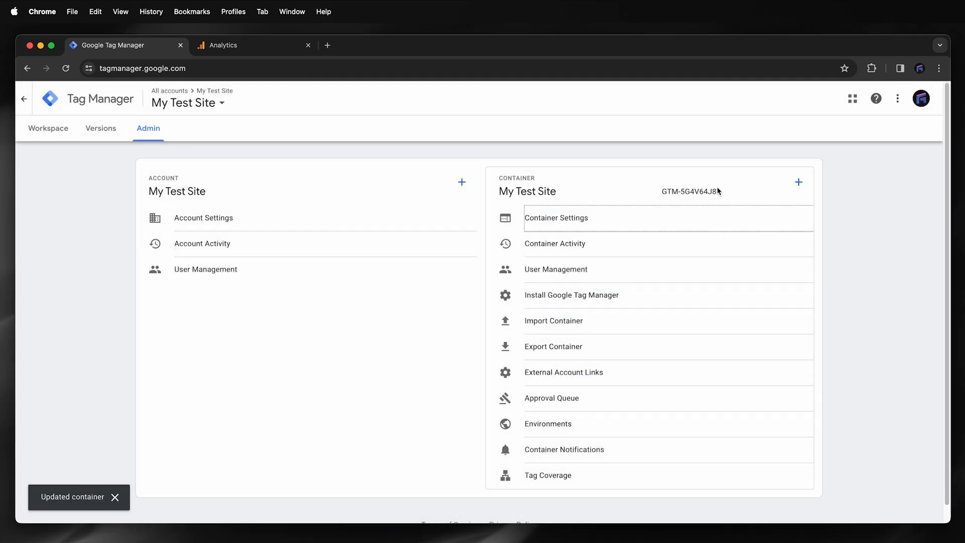
pyautogui.click(48, 128)
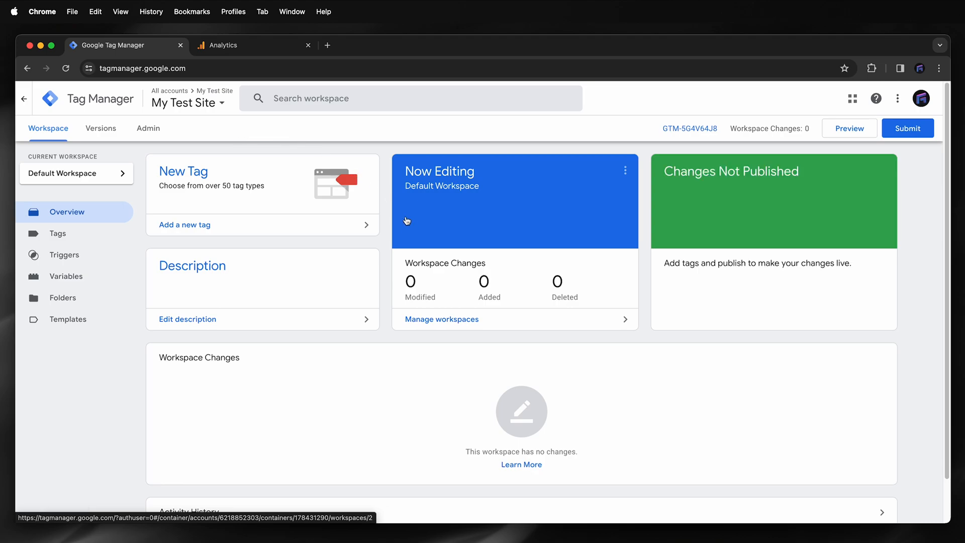
# Step: Start a new tag named Google Tag
pyautogui.click(226, 227)
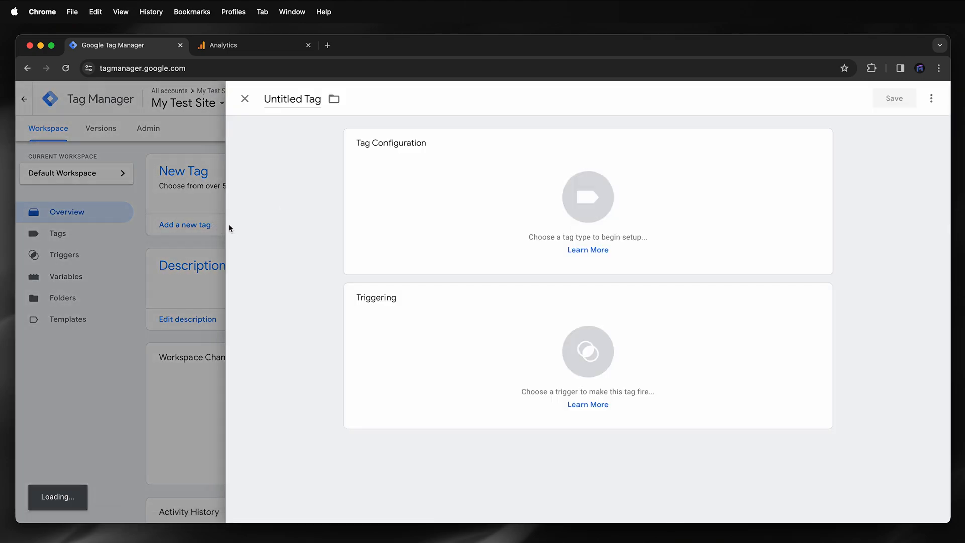
pyautogui.click(302, 98)
pyautogui.hotkey('ctrl', 'a')
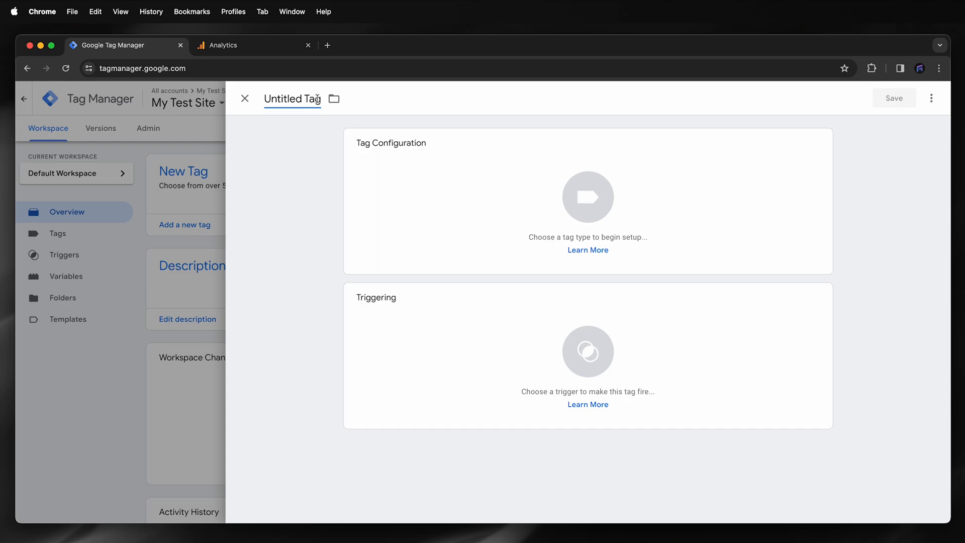
pyautogui.write('Google Tag')
# Step: Make it a Google Analytics > Google Tag with Tag ID G-35J1YF5DL1
pyautogui.click(821, 144)
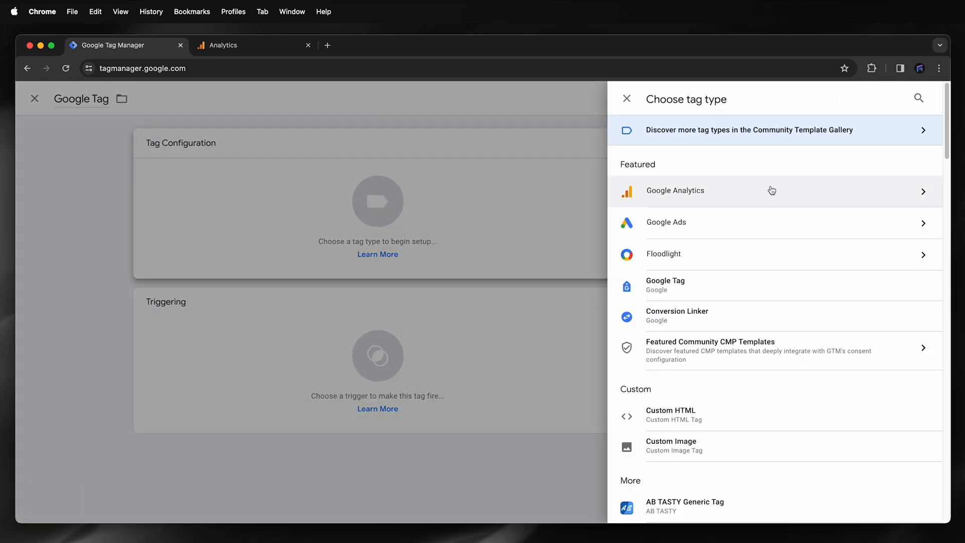
pyautogui.click(771, 190)
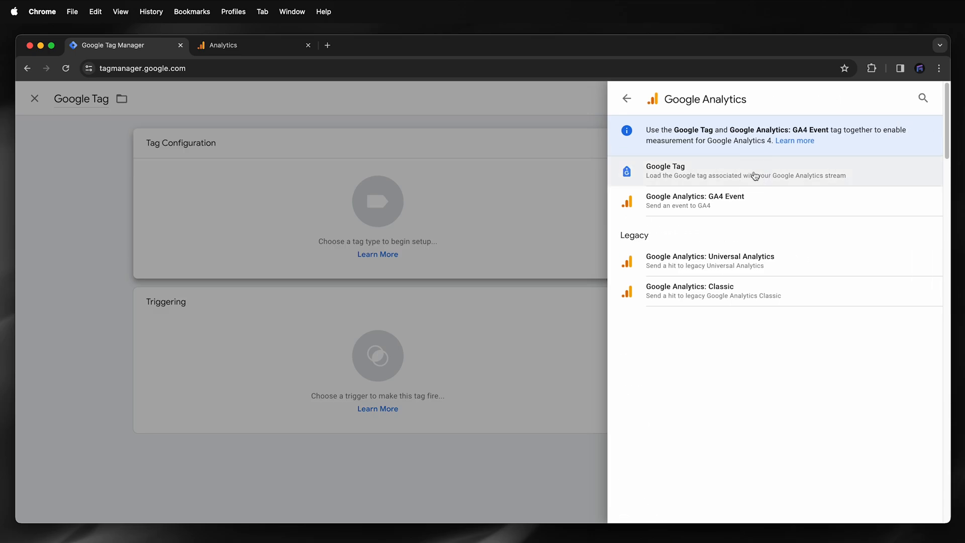
pyautogui.click(755, 175)
pyautogui.click(402, 256)
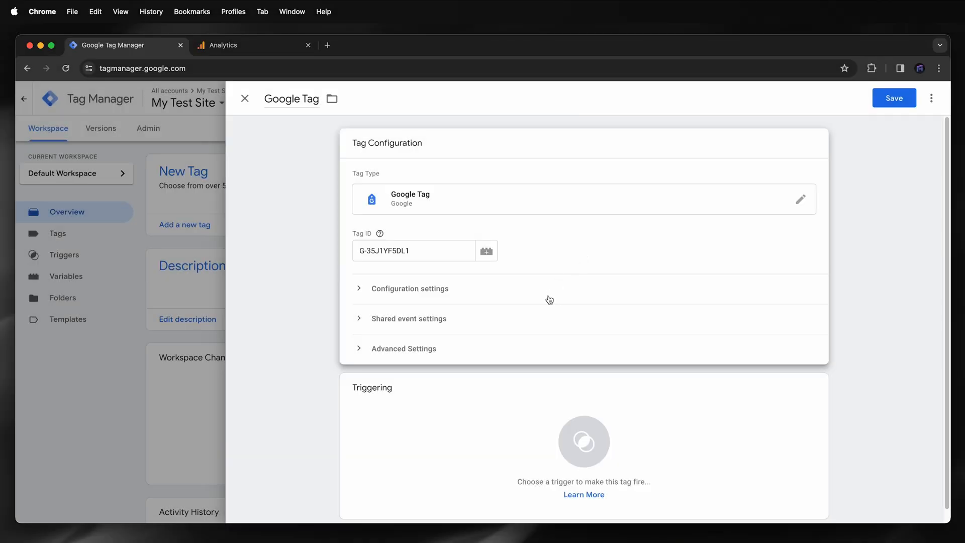
# Step: In Advanced > Consent Settings, try requiring additional consent, then settle on 'No additional consent required' and save
pyautogui.click(451, 350)
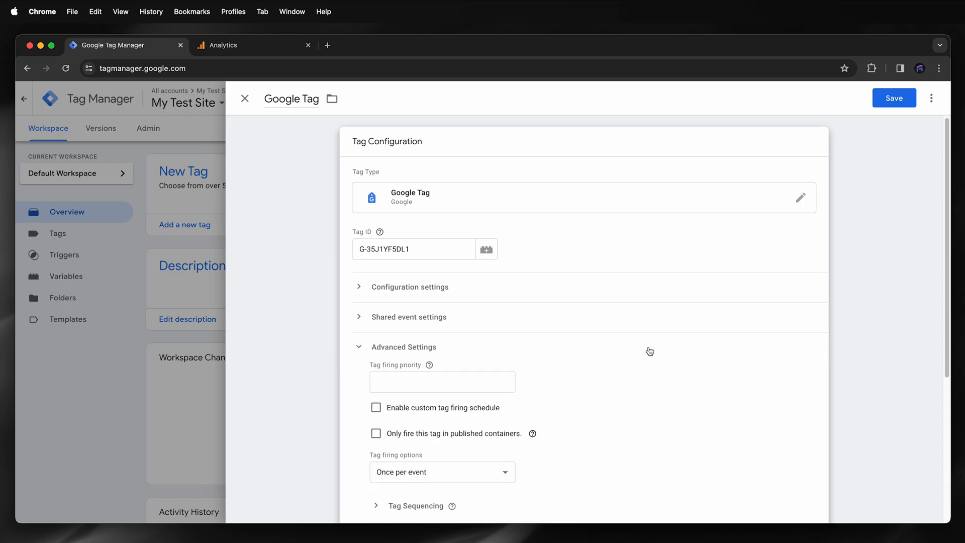
pyautogui.scroll(-5, 648, 352)
pyautogui.click(446, 338)
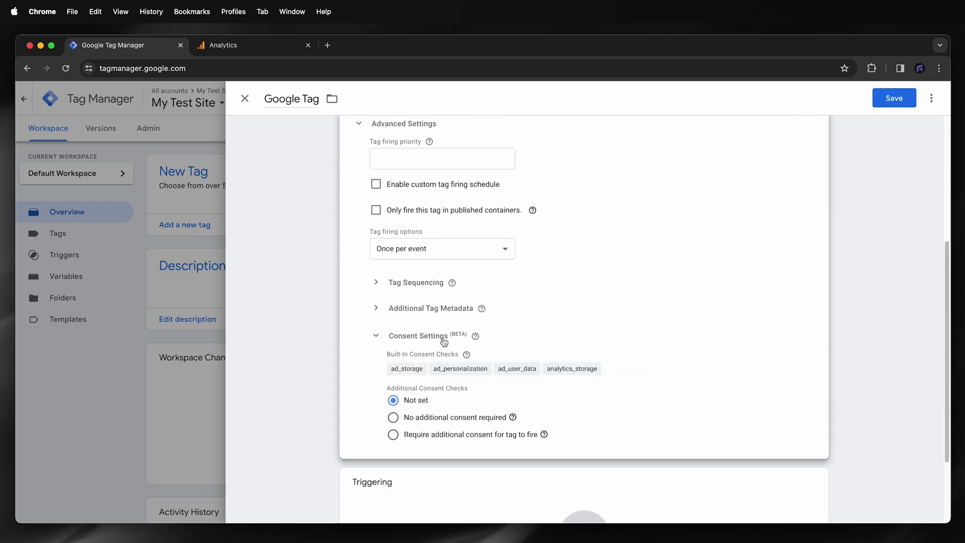
pyautogui.click(393, 417)
pyautogui.click(393, 434)
pyautogui.click(463, 457)
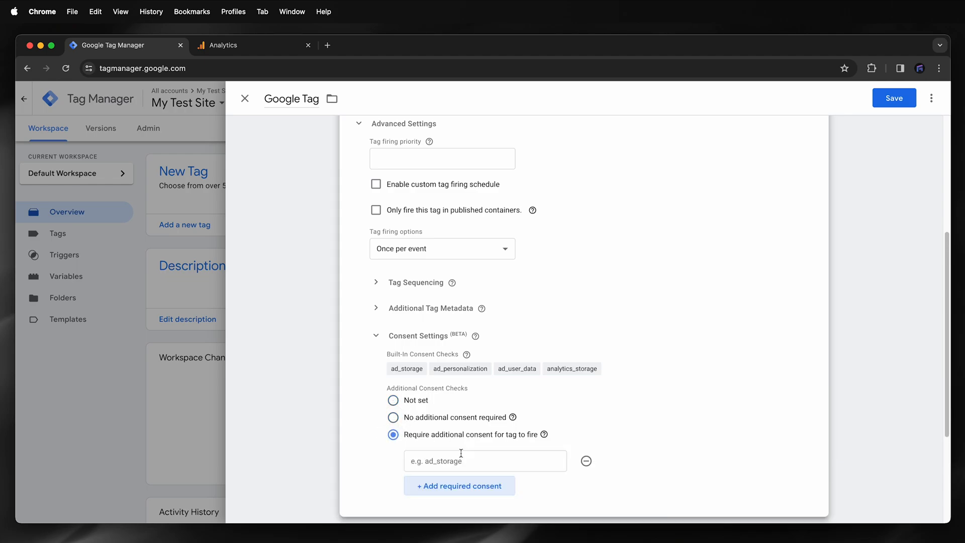
pyautogui.click(494, 461)
pyautogui.scroll(-1, 502, 461)
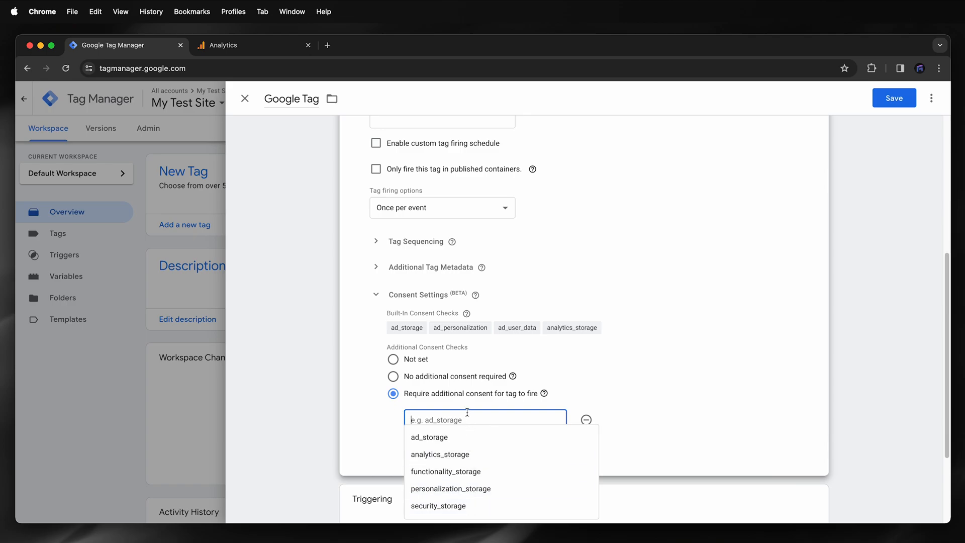
pyautogui.click(452, 377)
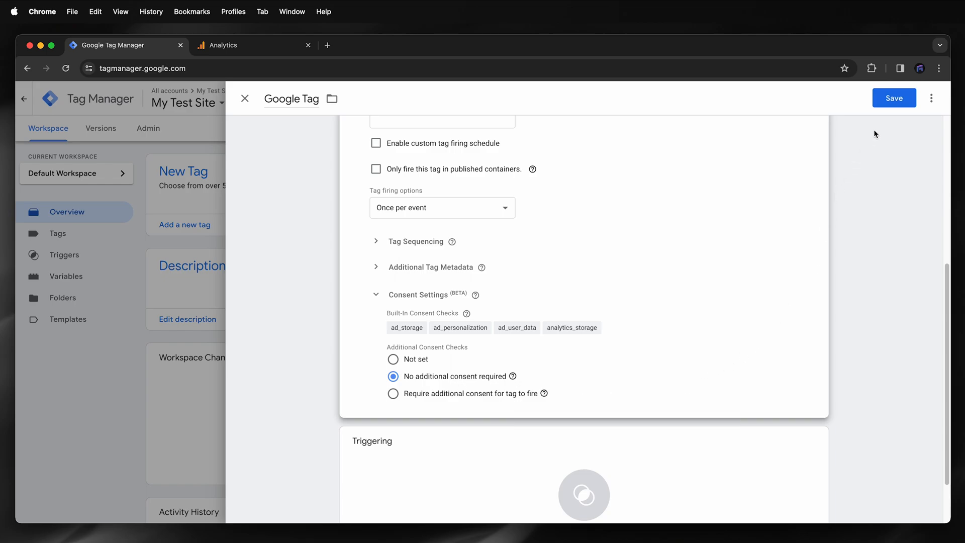
pyautogui.click(894, 99)
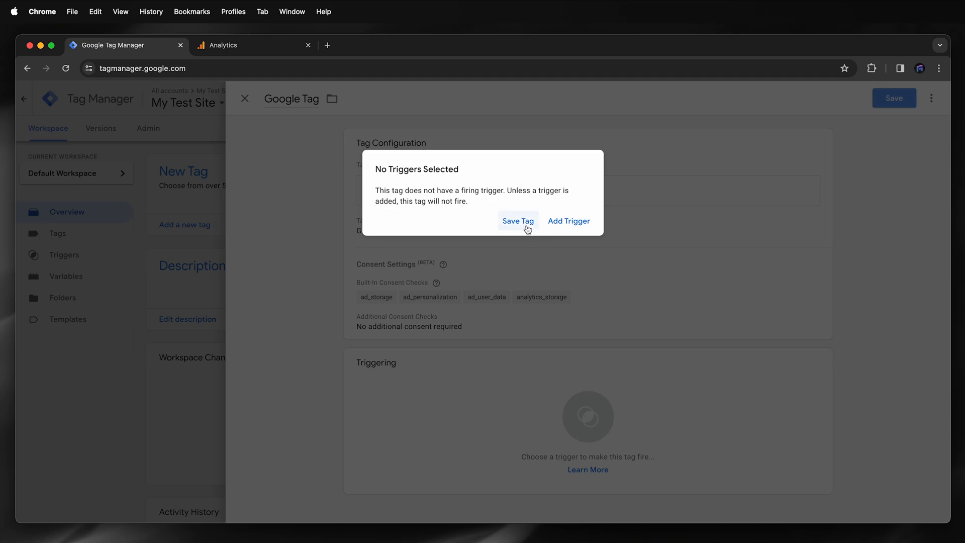
# Step: Add an All Pages firing trigger from the warning and save the Google Tag
pyautogui.click(568, 221)
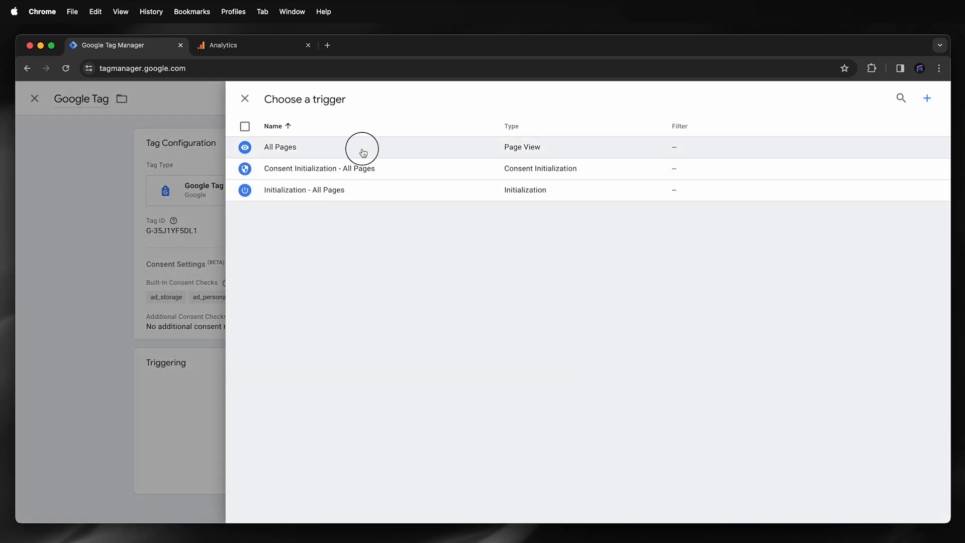
pyautogui.click(363, 148)
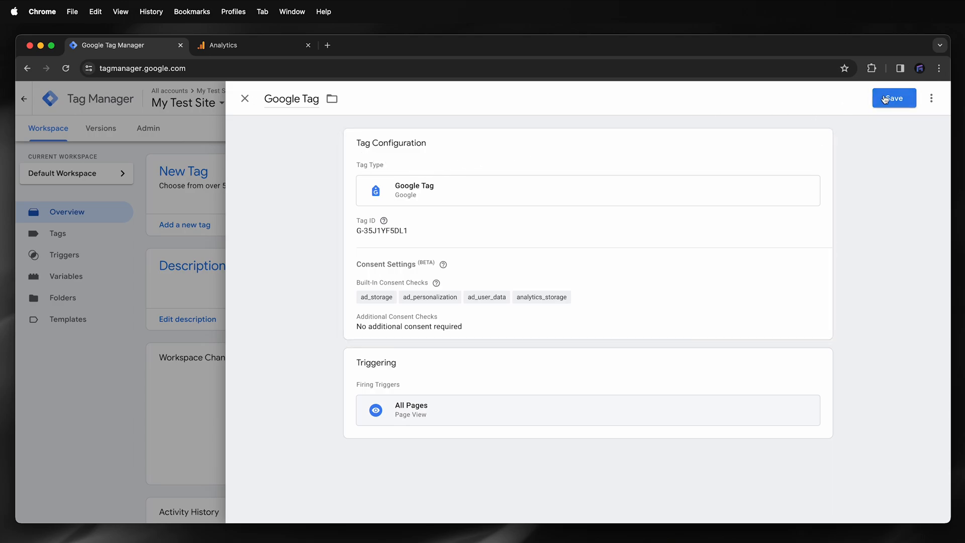
pyautogui.click(892, 98)
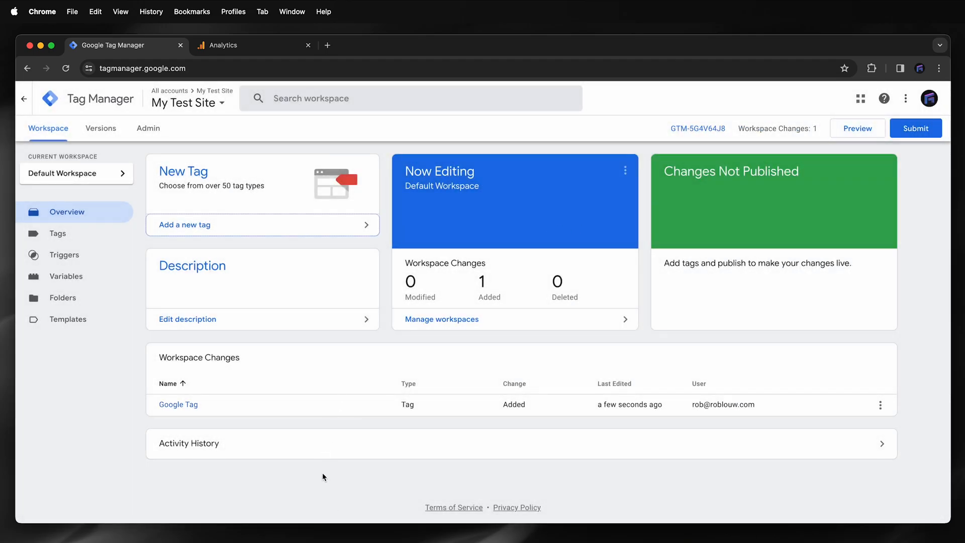
pyautogui.click(282, 224)
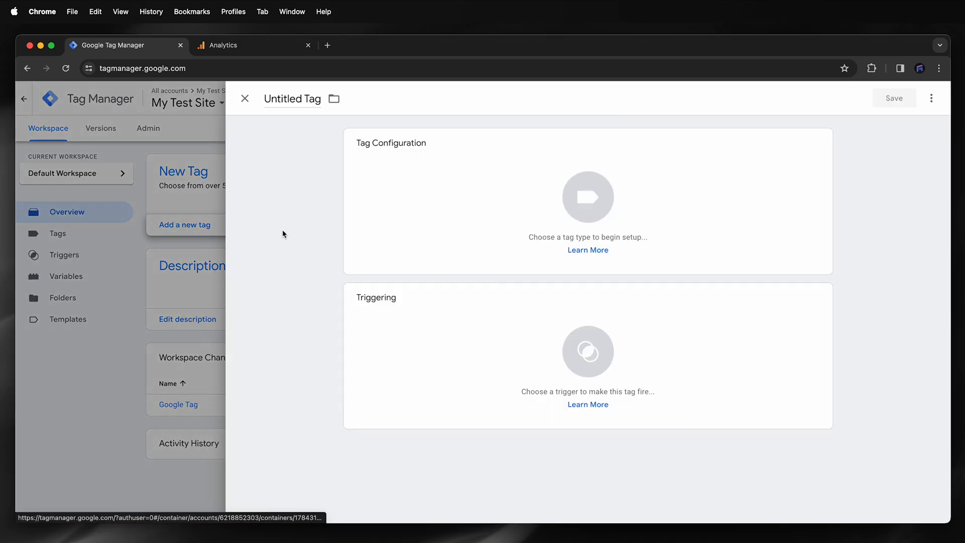
pyautogui.moveTo(808, 163)
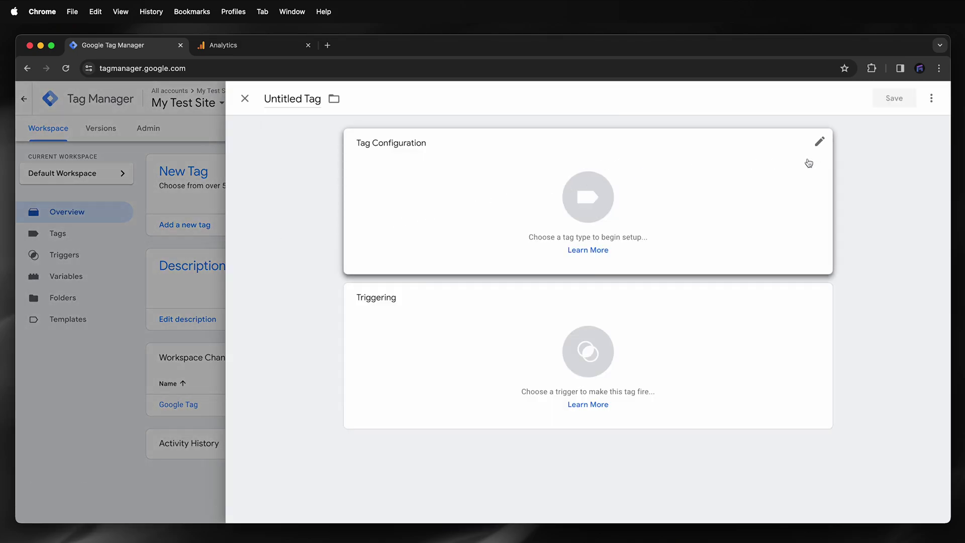
pyautogui.click(821, 144)
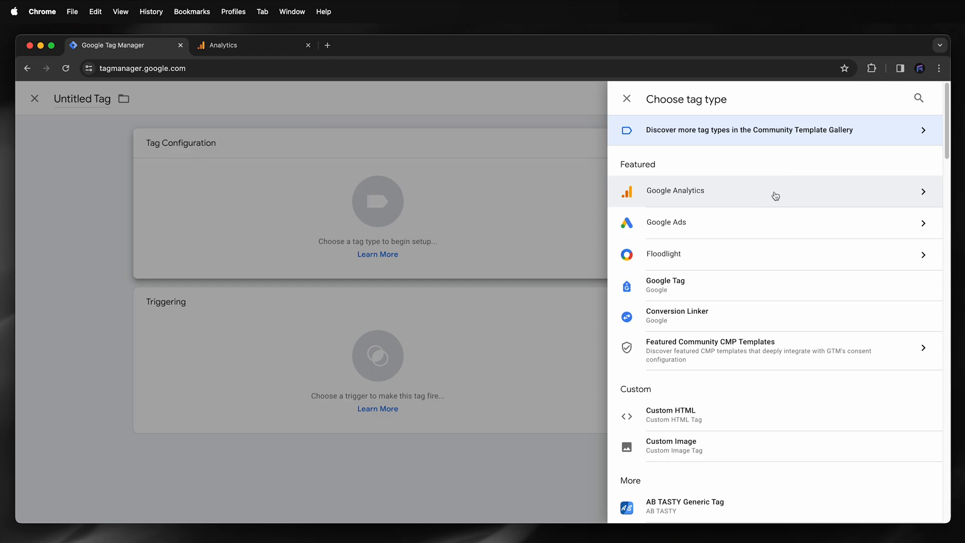
pyautogui.click(775, 190)
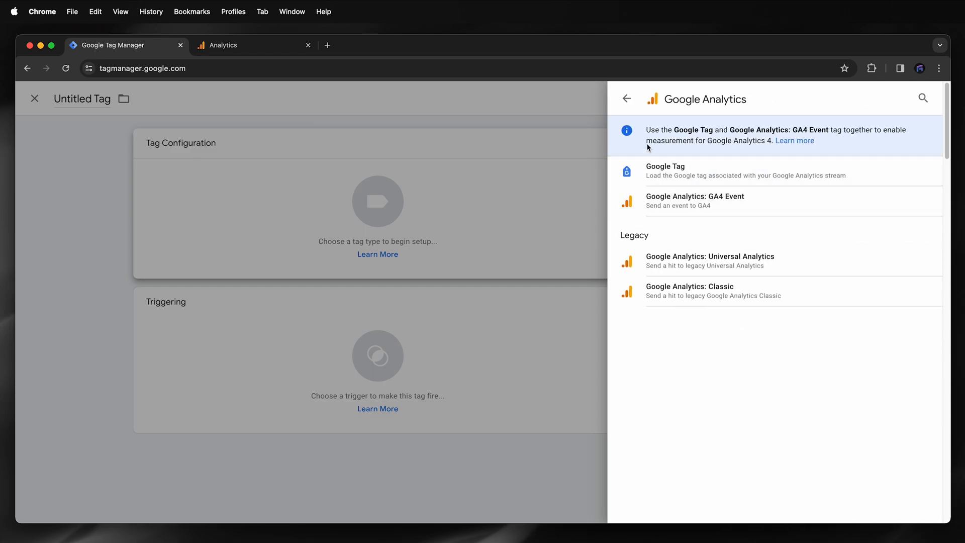
pyautogui.click(627, 99)
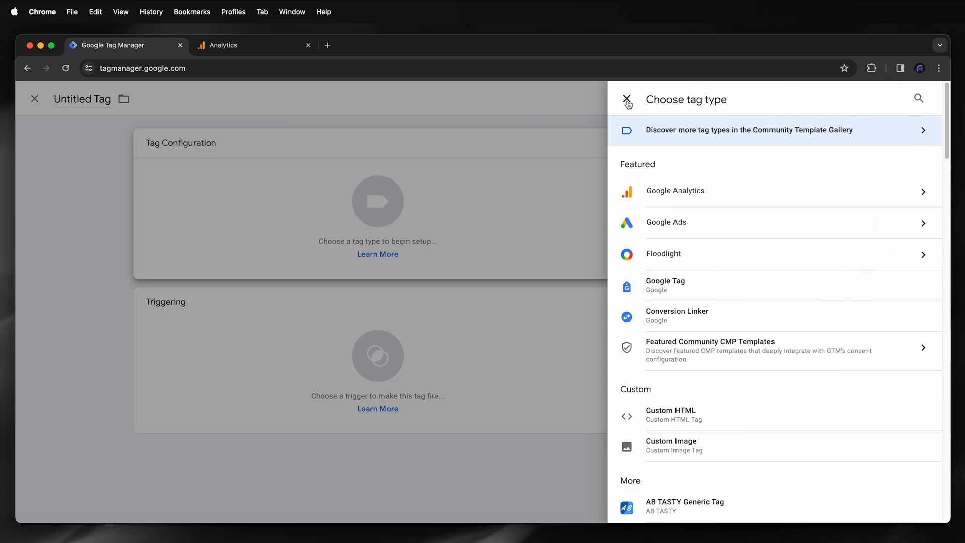
pyautogui.click(627, 99)
pyautogui.click(244, 99)
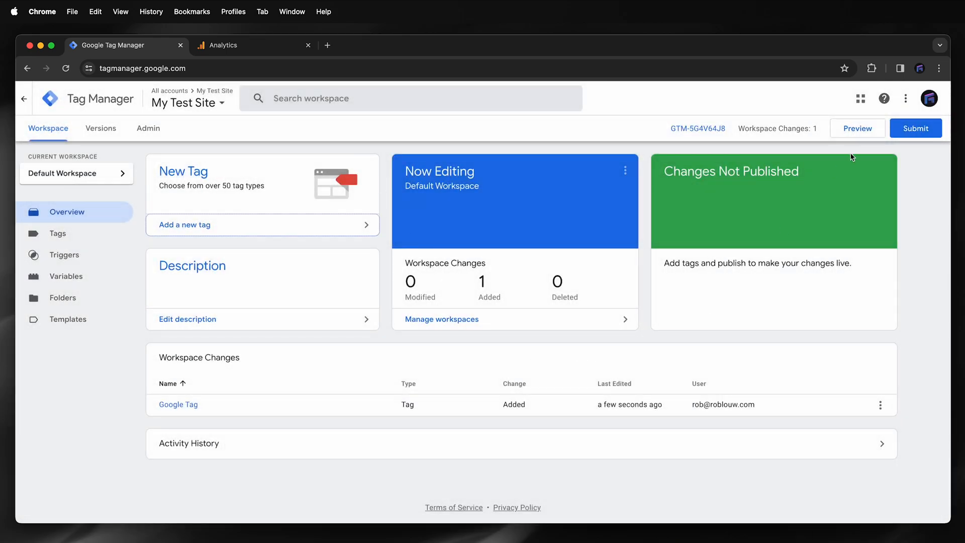
# Step: Submit and publish the container as live Version 2, then copy container ID GTM-5G4V64J8
pyautogui.click(906, 133)
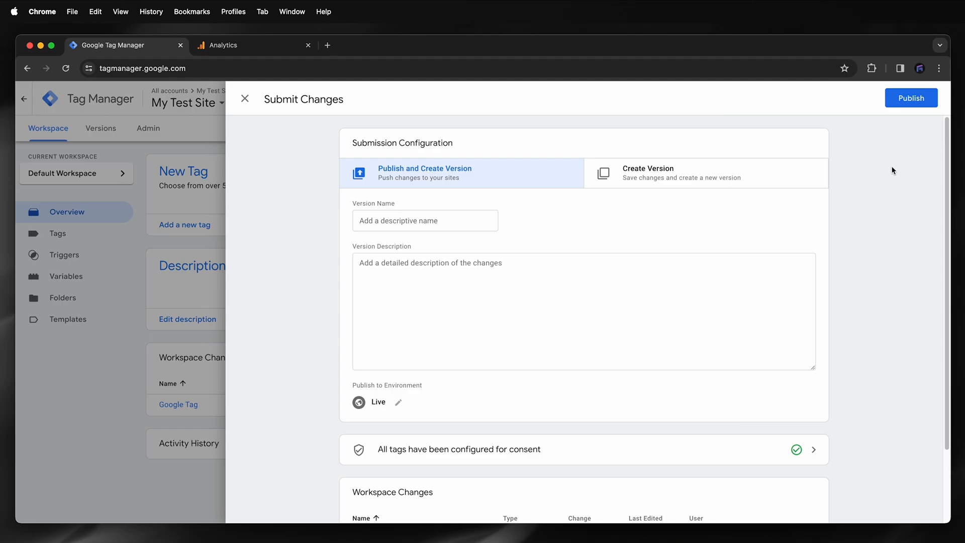
pyautogui.click(902, 103)
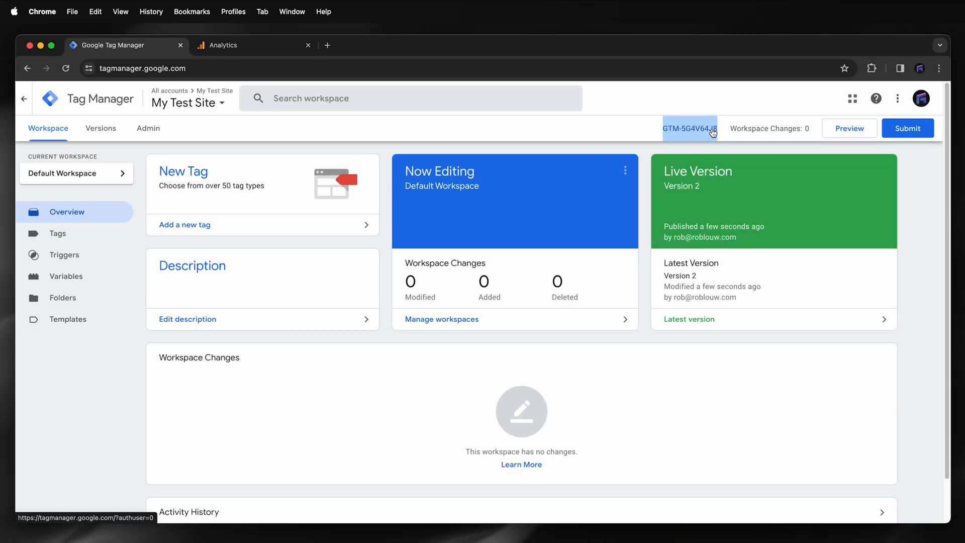
pyautogui.press('super+c')
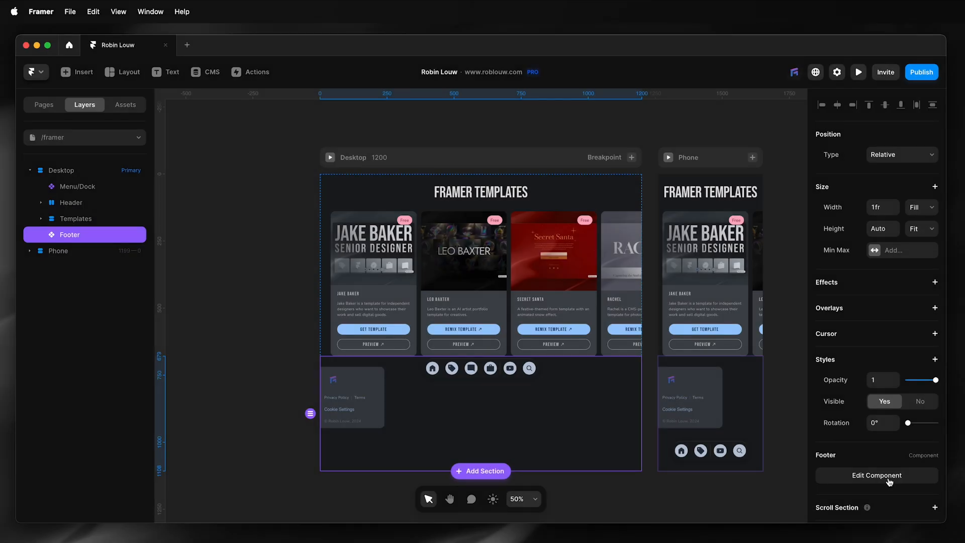
# Step: Set the footer Cookie Banner's GTM ID to GTM-5G4V64J8
pyautogui.click(877, 475)
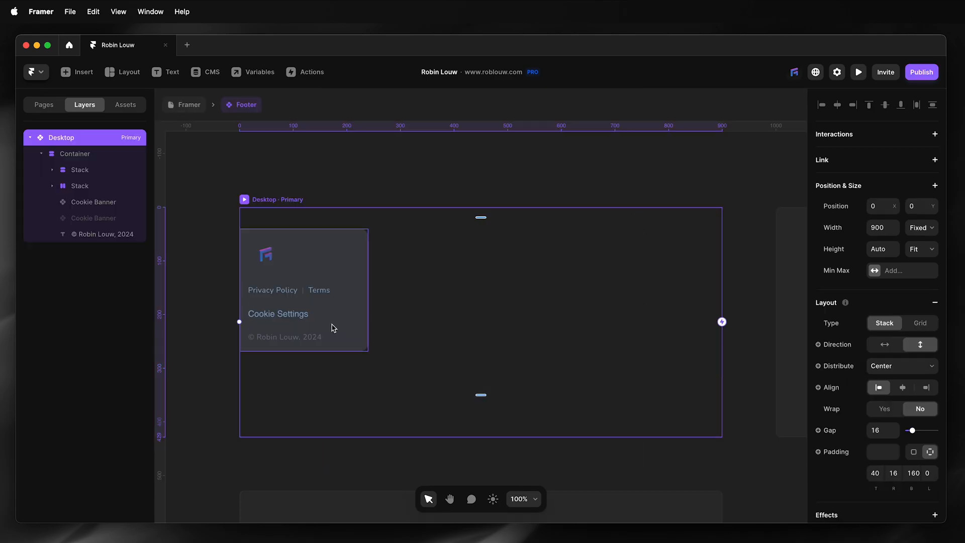
pyautogui.click(286, 316)
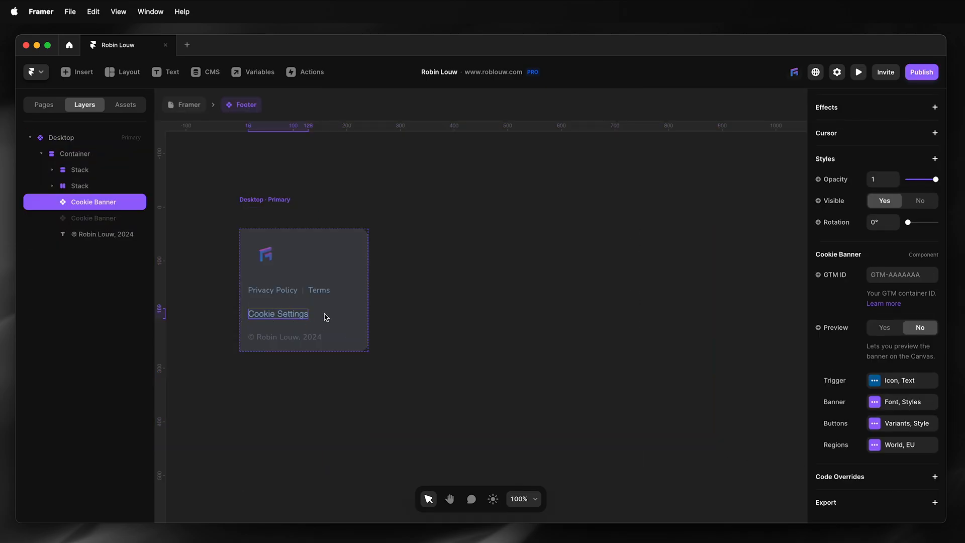
pyautogui.click(936, 279)
pyautogui.press('super+v')
# Step: Push the change live with Publish > Update
pyautogui.click(921, 71)
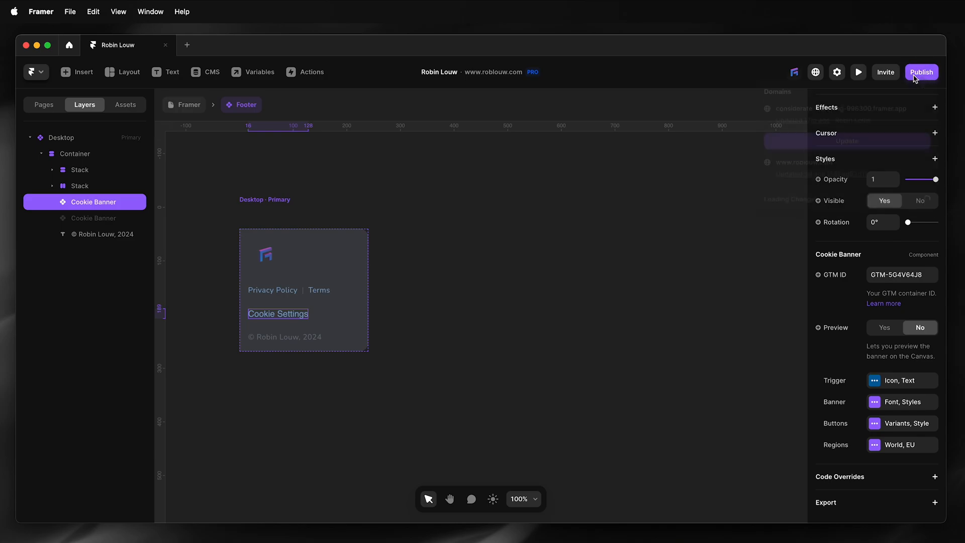
pyautogui.click(857, 150)
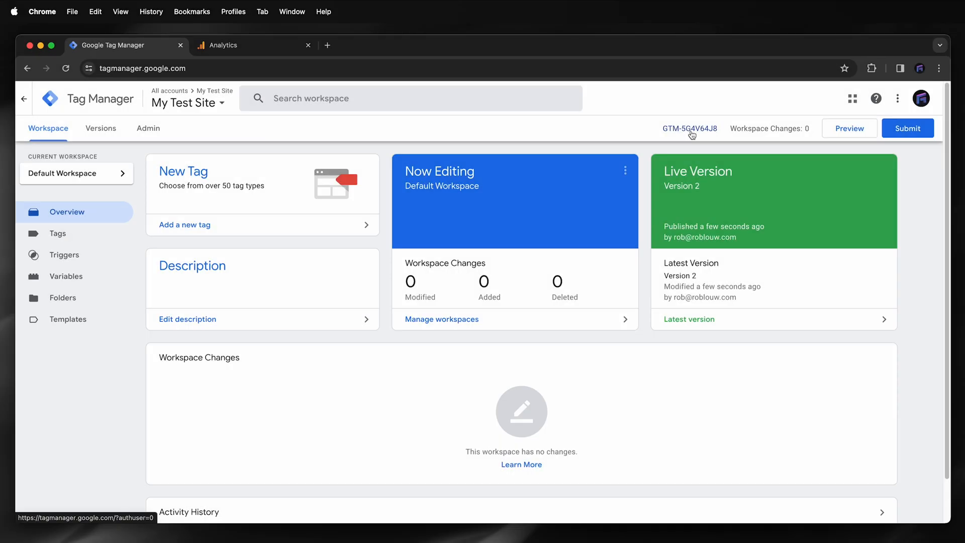
pyautogui.click(663, 129)
# Step: Test the container install against the pasted framer.app address, then select the Cookie Banner and turn its Preview on
pyautogui.click(391, 396)
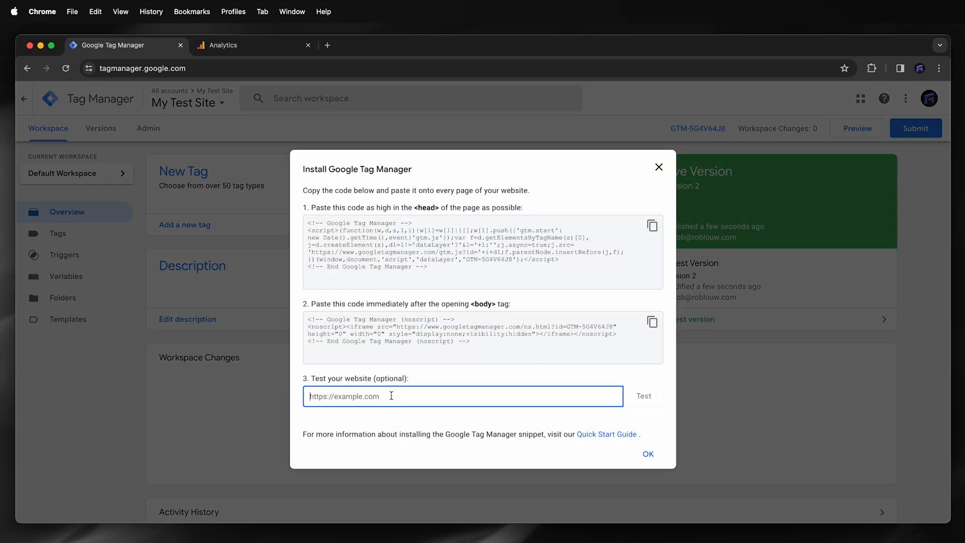
pyautogui.press('super+v')
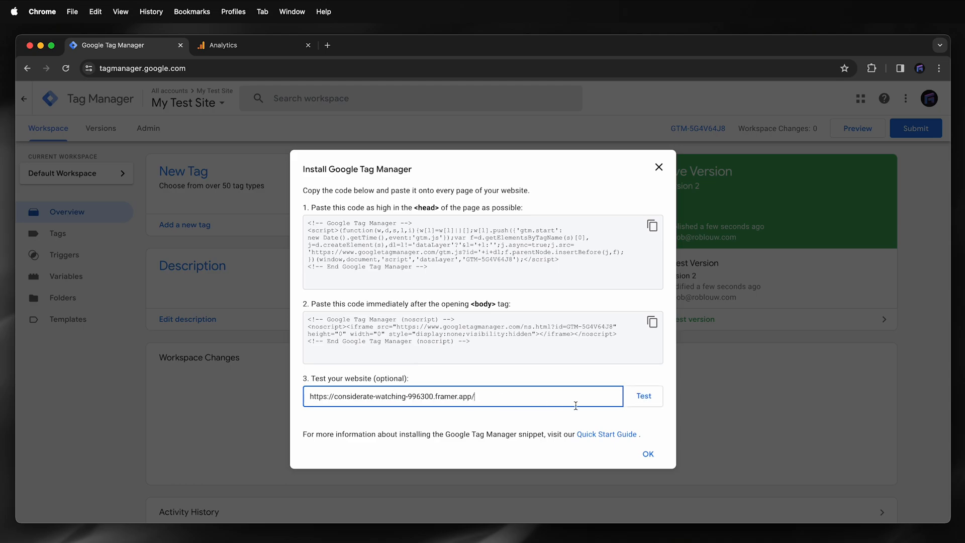
pyautogui.click(642, 396)
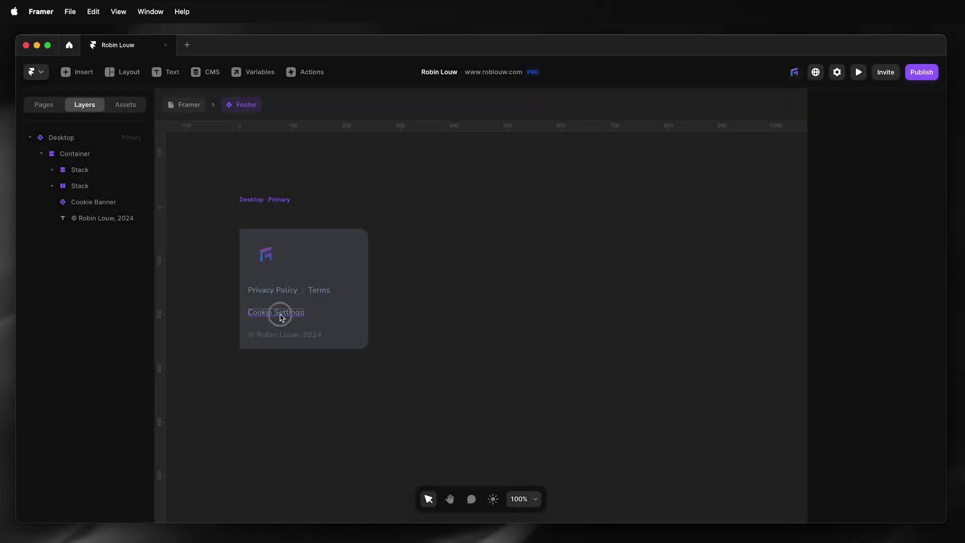
pyautogui.click(279, 315)
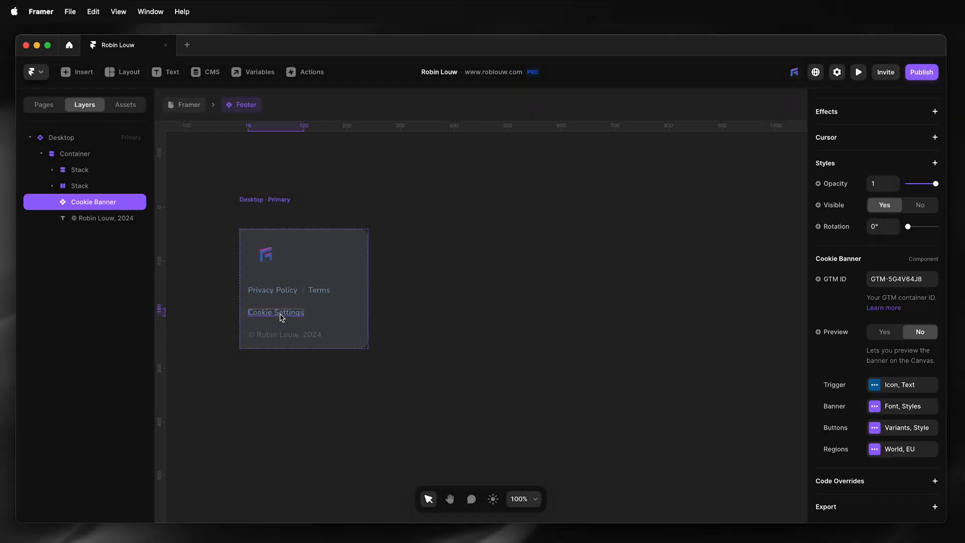
pyautogui.click(886, 332)
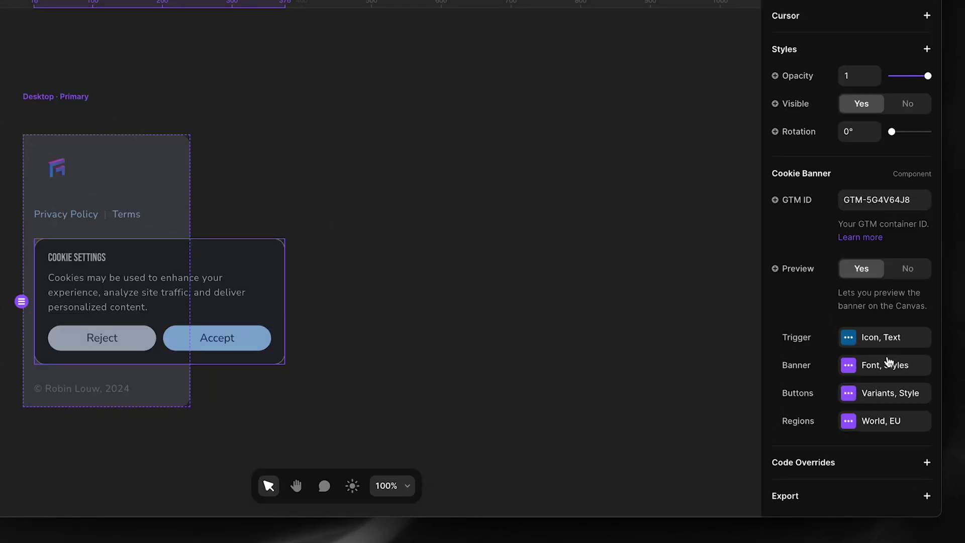
# Step: Review the banner's placement, fonts and colours, and button styling settings
pyautogui.click(894, 407)
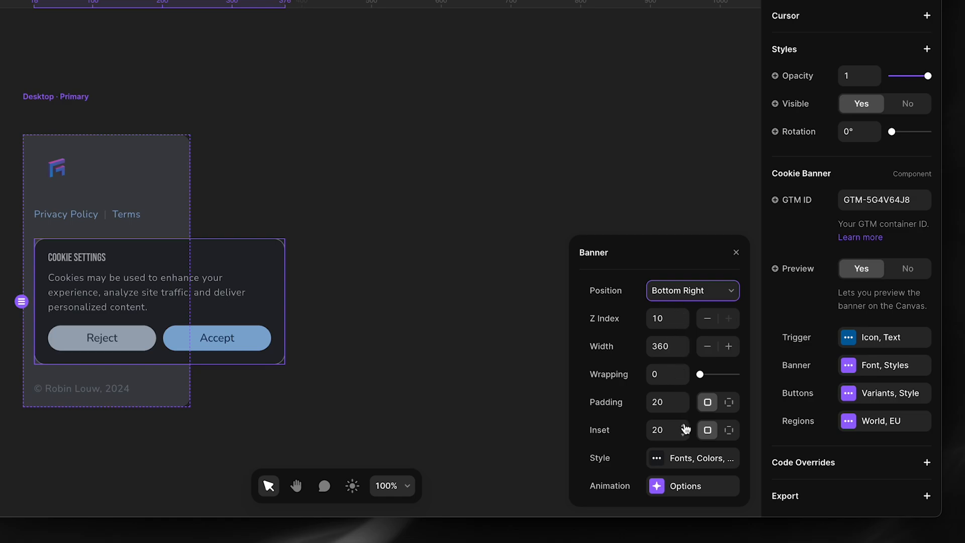
pyautogui.click(687, 460)
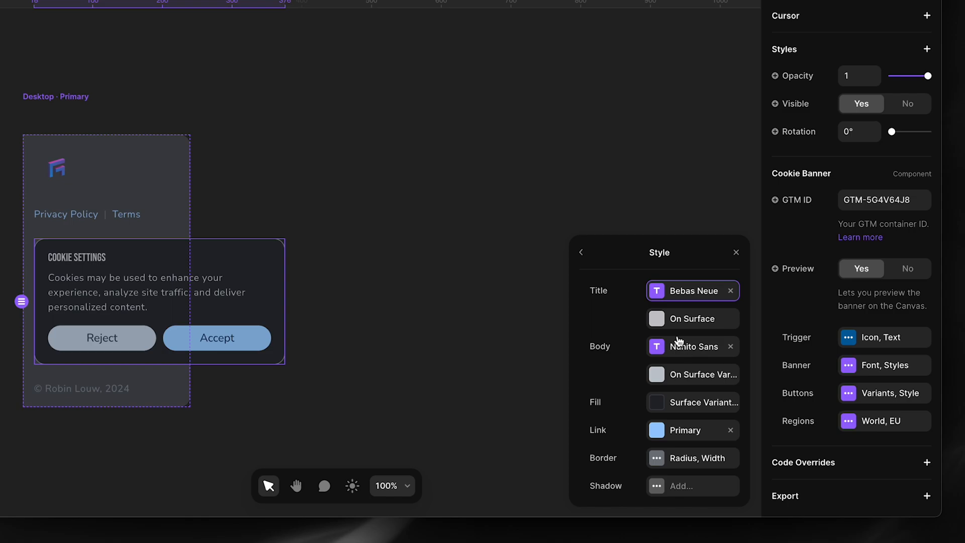
pyautogui.click(581, 252)
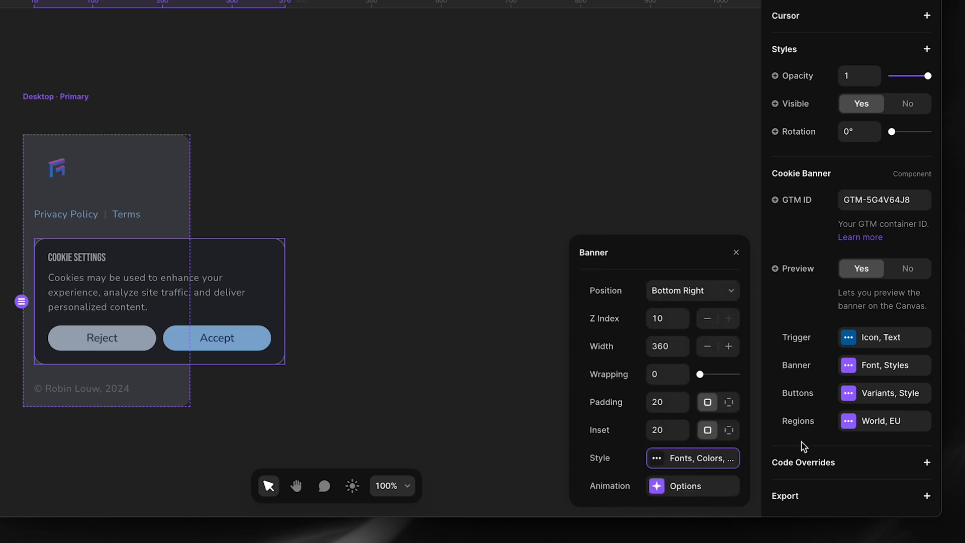
pyautogui.click(883, 393)
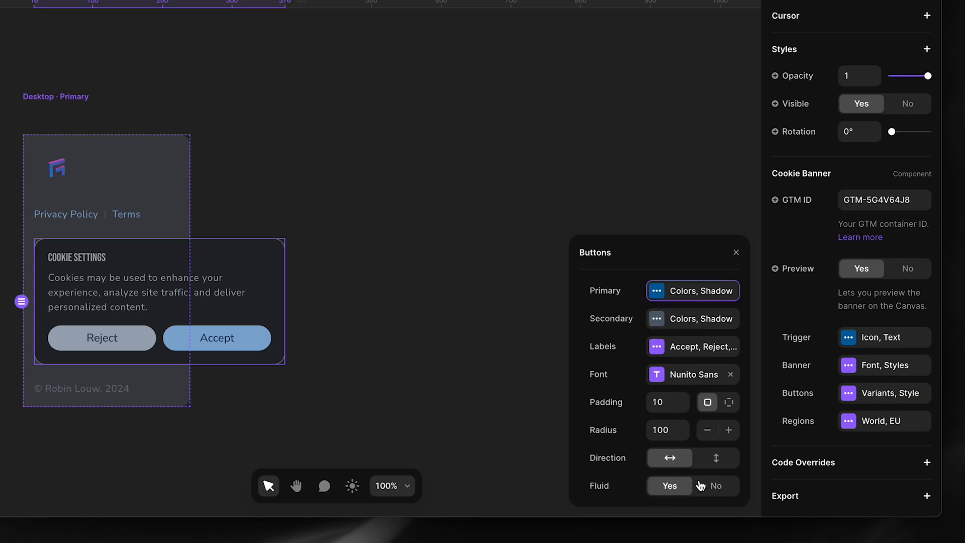
# Step: Review the EU region: Accept/Reject choices, /legal policy link, and all consent defaults Denied
pyautogui.click(886, 427)
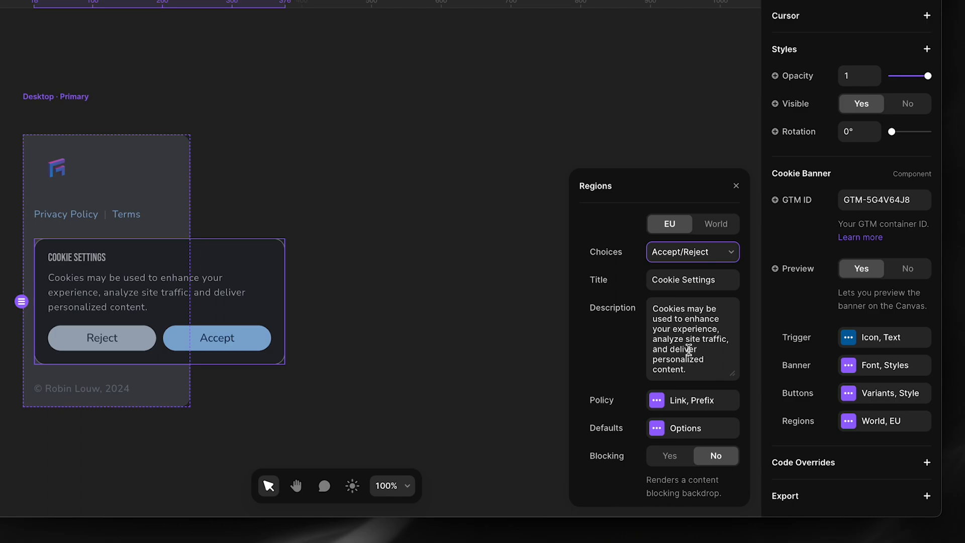
pyautogui.click(692, 401)
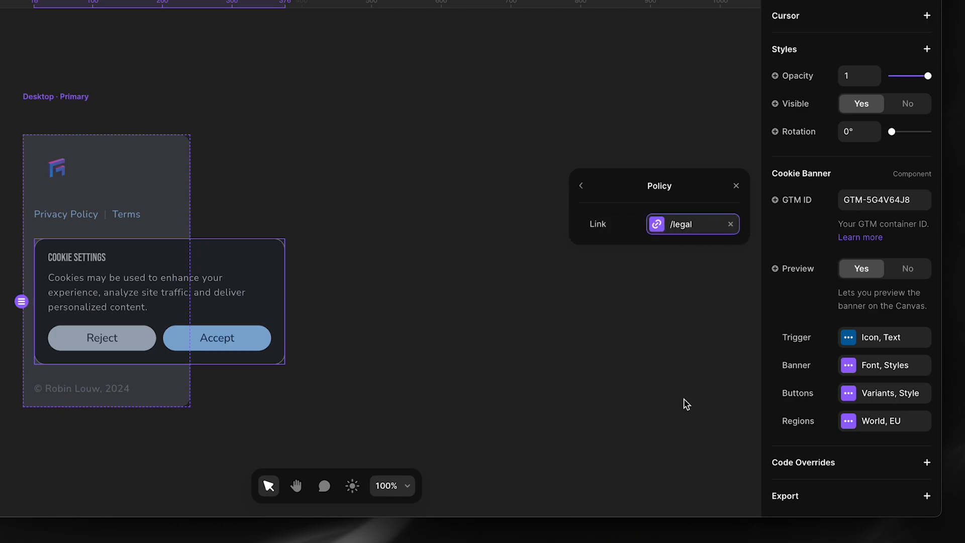
pyautogui.click(581, 185)
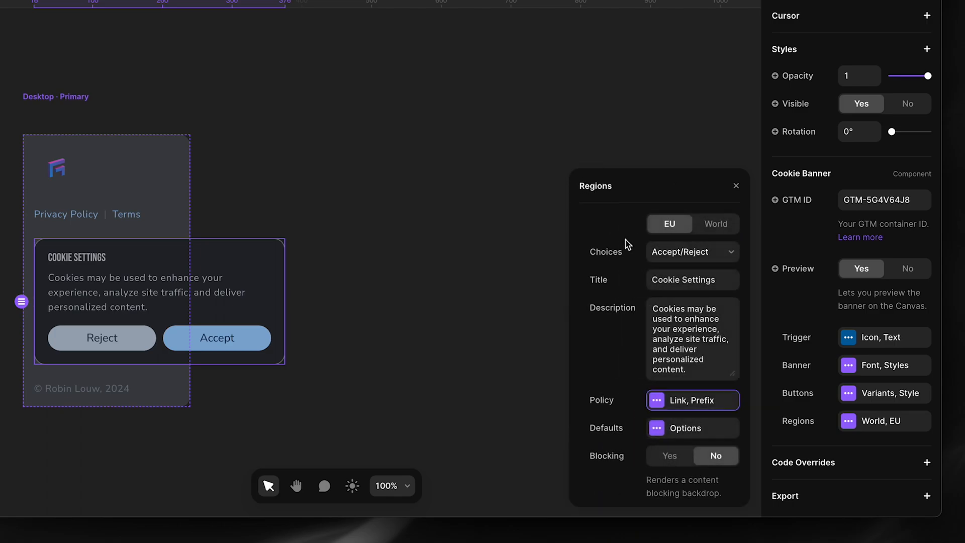
pyautogui.click(693, 428)
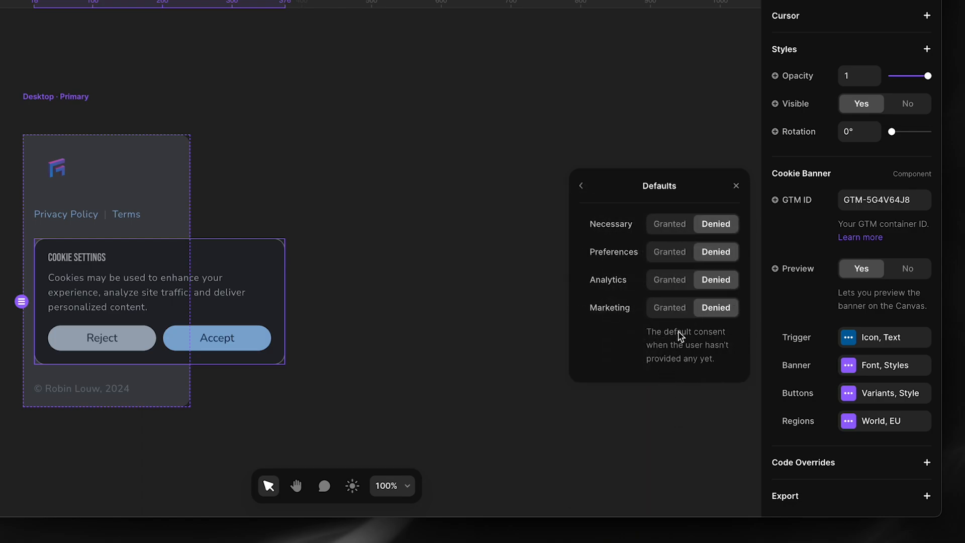
pyautogui.click(581, 186)
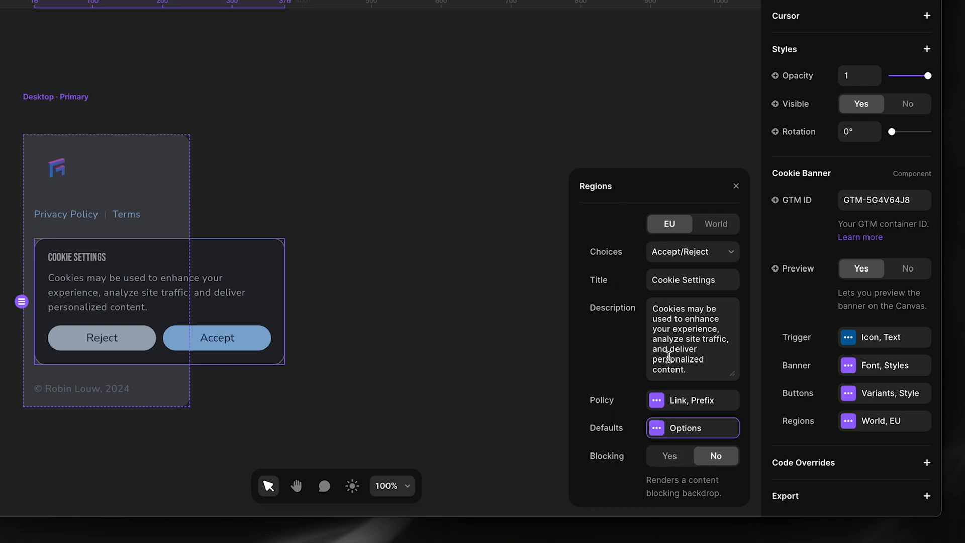
# Step: Review the World region's Accept/Reject choices and policy link, then hide the banner preview
pyautogui.click(724, 224)
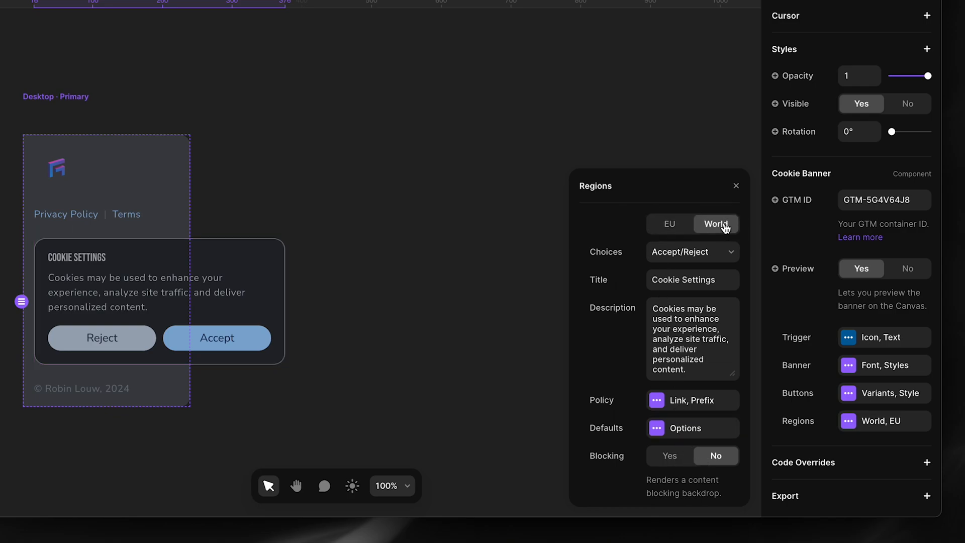
pyautogui.click(691, 401)
pyautogui.click(582, 189)
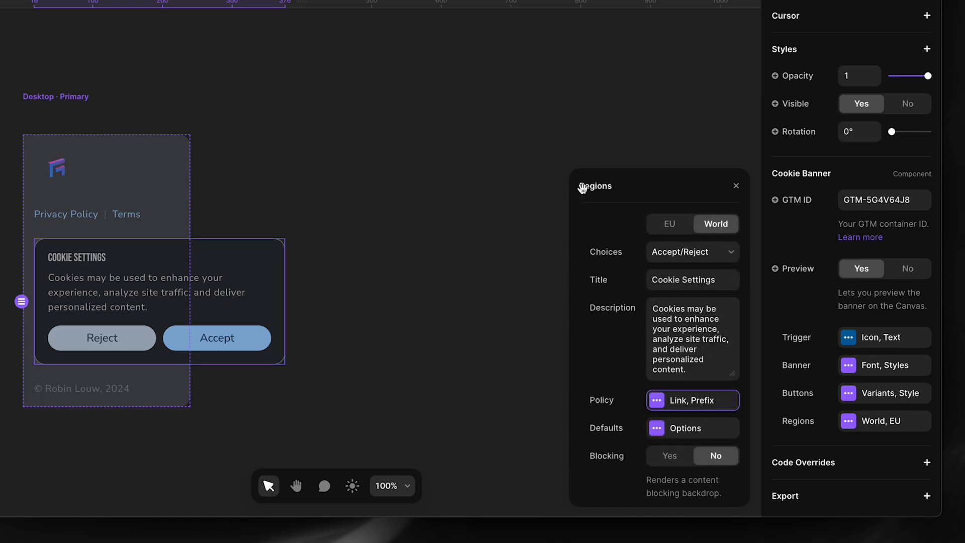
pyautogui.click(733, 188)
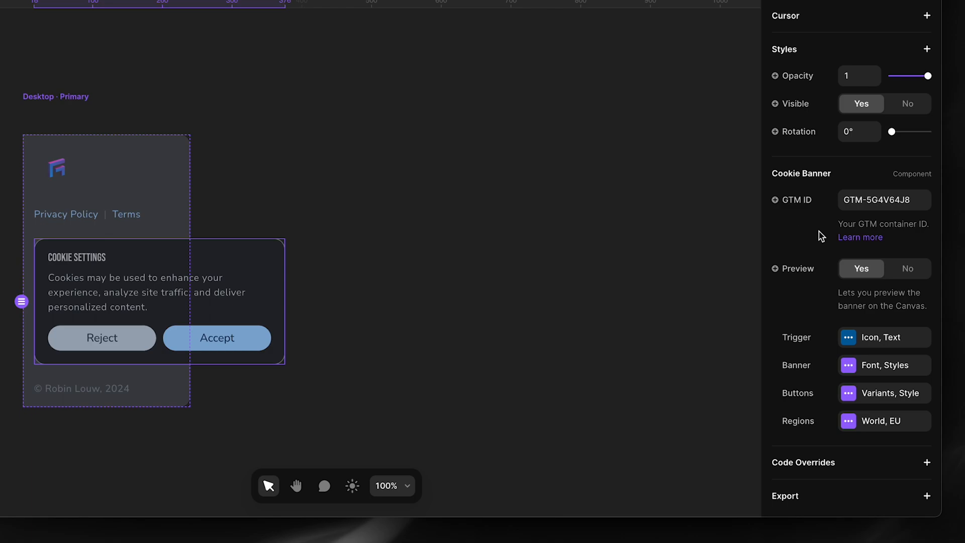
pyautogui.click(905, 269)
# Step: Try Icon and None banner triggers, keeping the footer's Cookie Settings text link
pyautogui.click(888, 337)
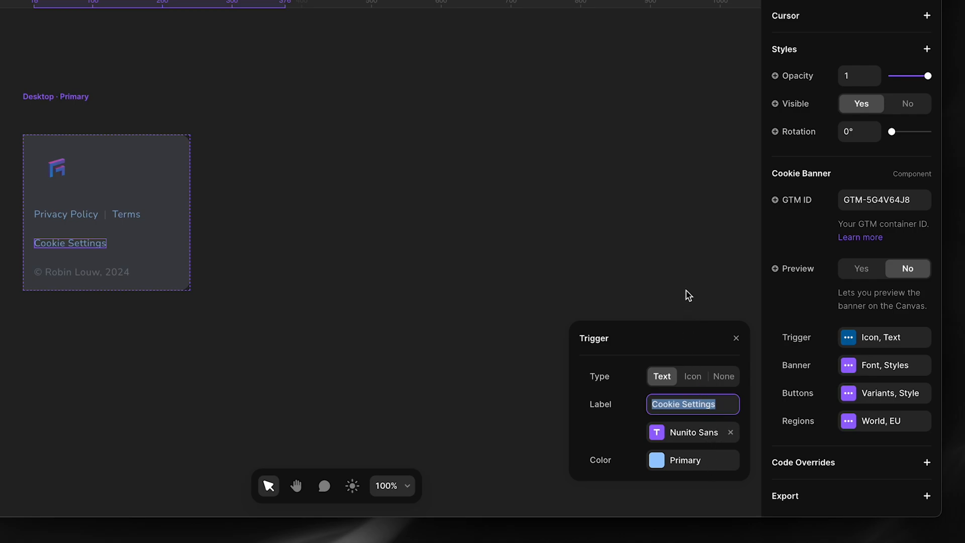
pyautogui.click(693, 378)
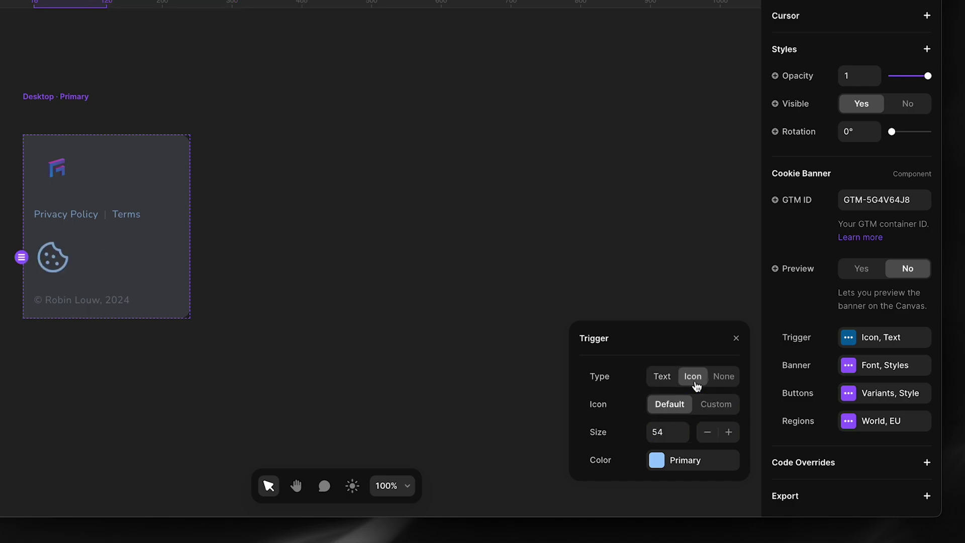
pyautogui.click(723, 377)
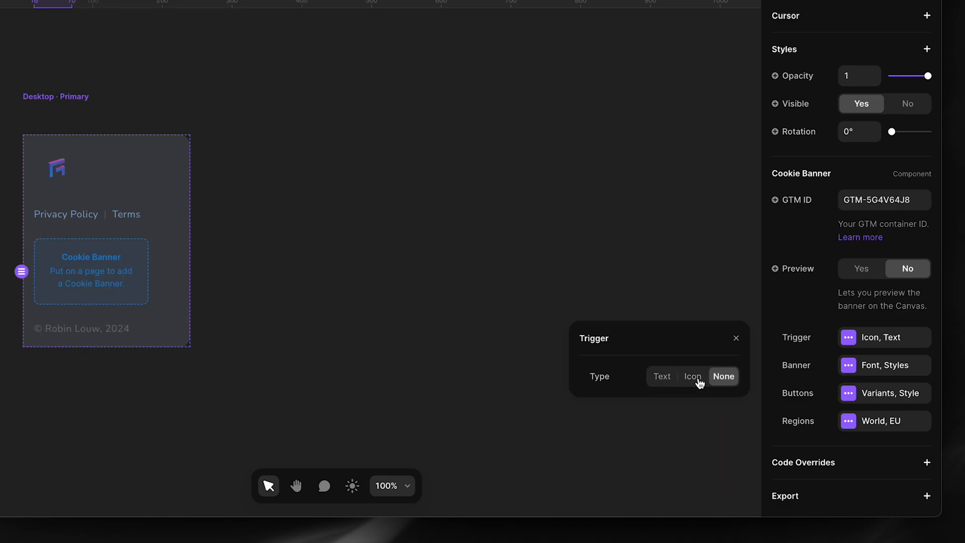
pyautogui.click(662, 376)
pyautogui.click(617, 284)
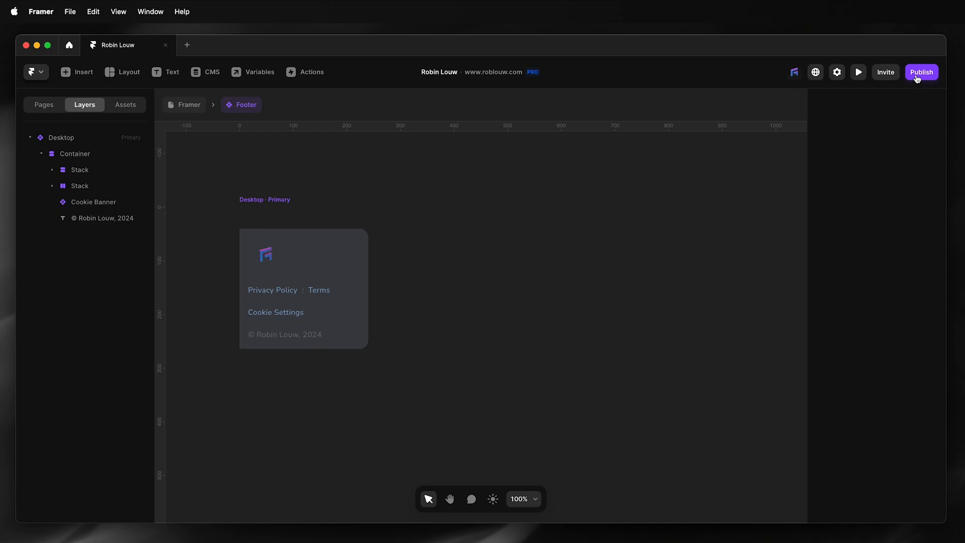
# Step: Publish the update to considerate-watching-996300.framer.app
pyautogui.click(917, 76)
pyautogui.click(877, 148)
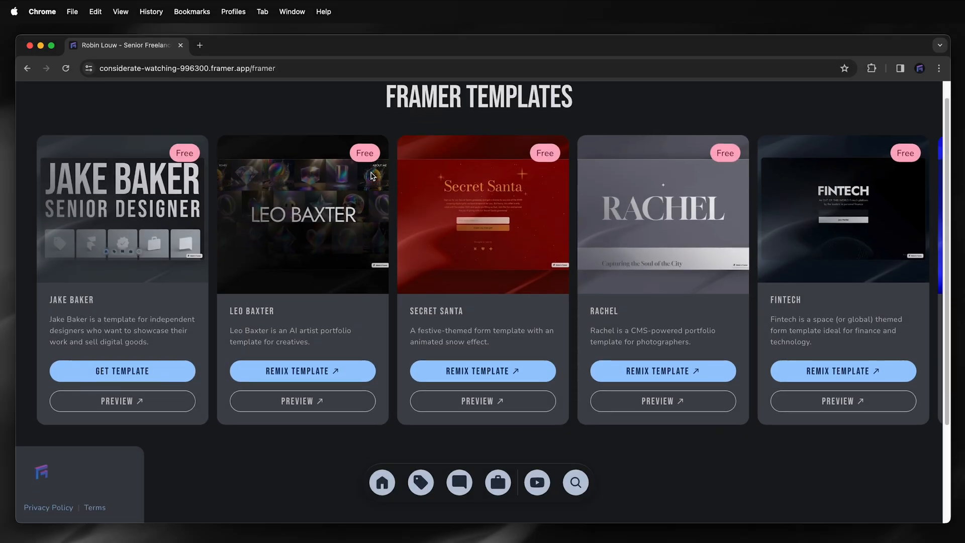
pyautogui.scroll(-3, 371, 176)
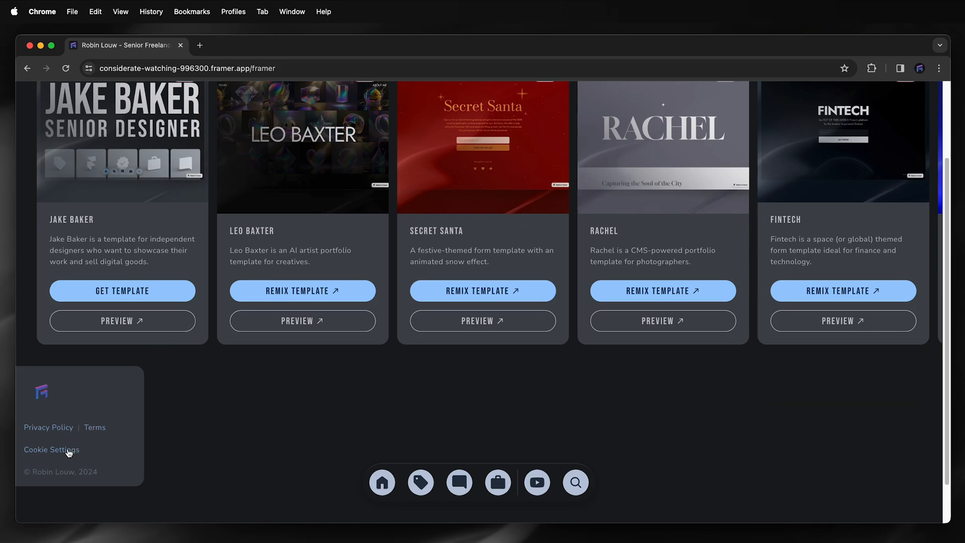
# Step: Reopen the consent banner via the live footer's Cookie Settings link and accept cookies
pyautogui.click(52, 449)
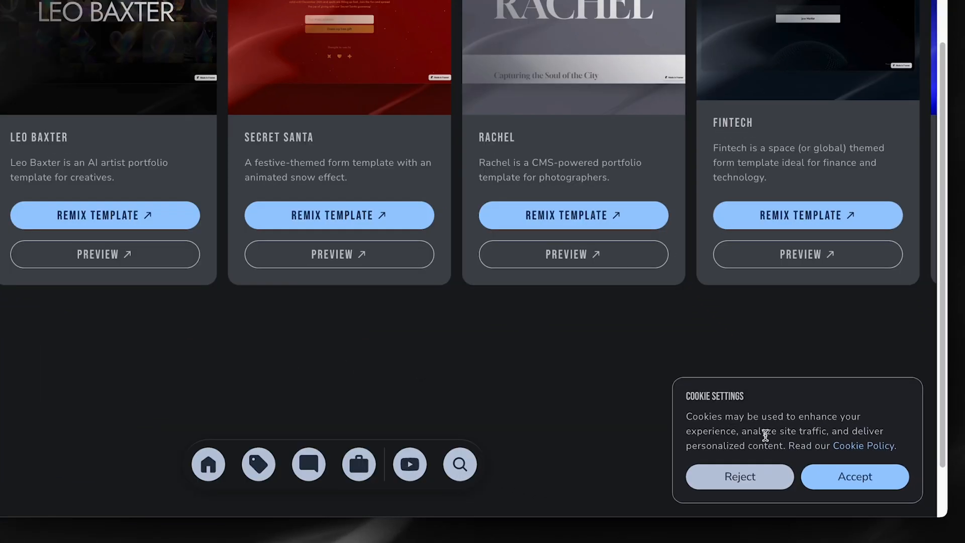
pyautogui.click(832, 480)
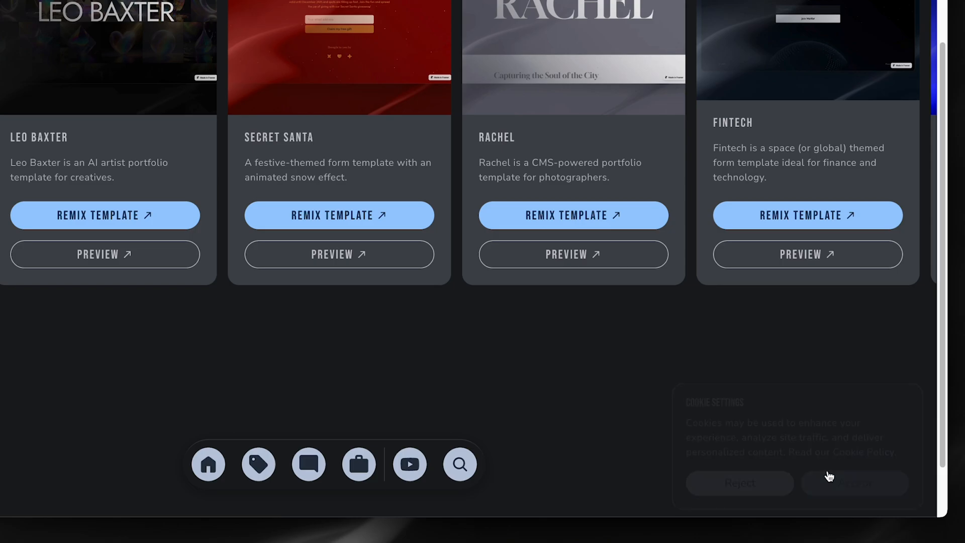